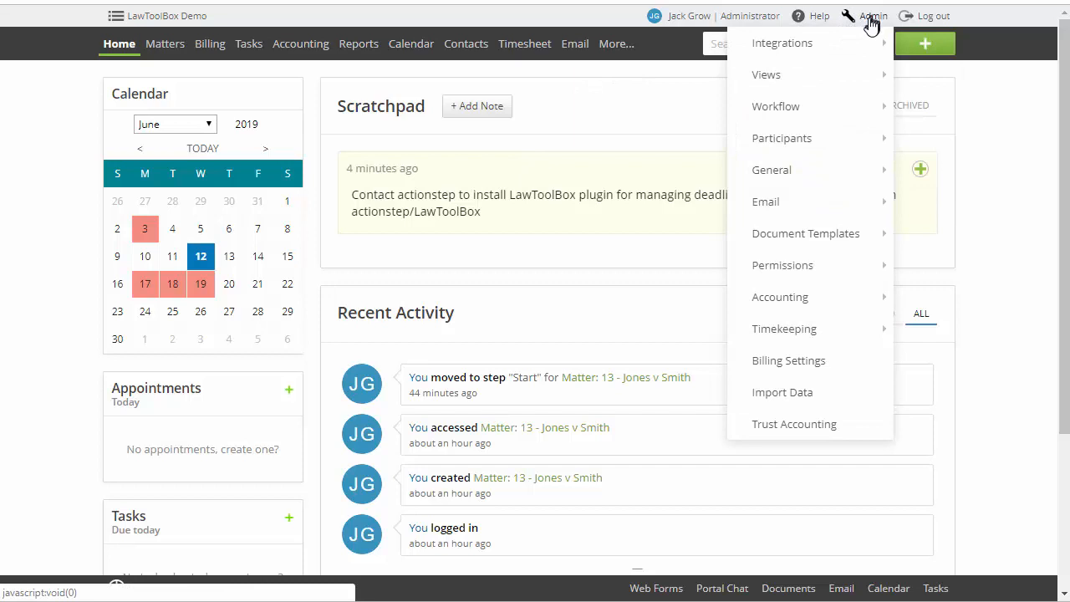
In the LawToolBox configuration, select CA State - Superior Court - Civil (LA County) as the default toolset
mouse_move(779, 42)
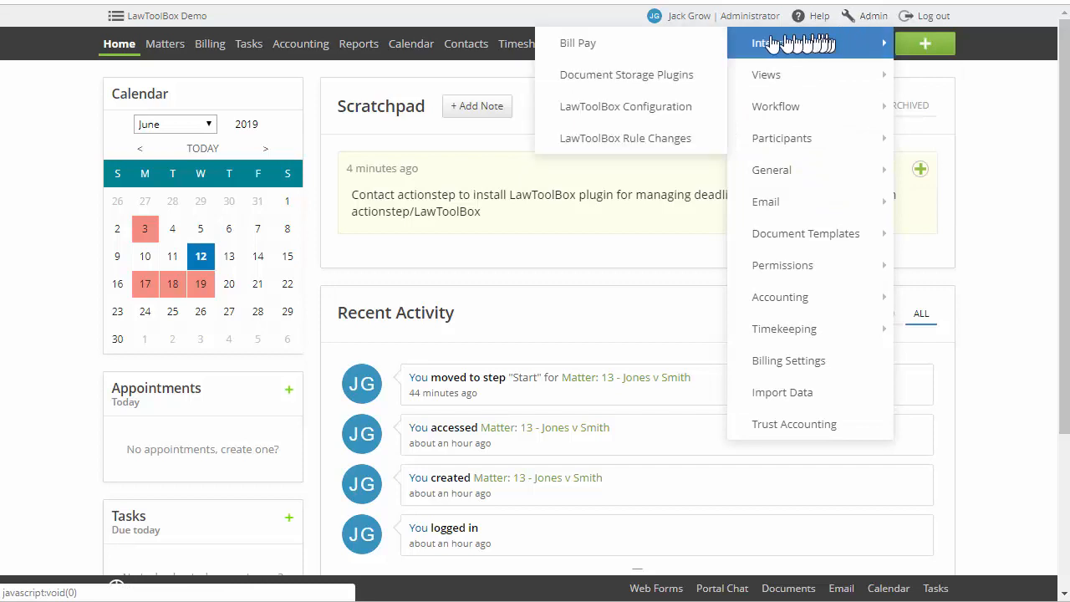
left_click(676, 110)
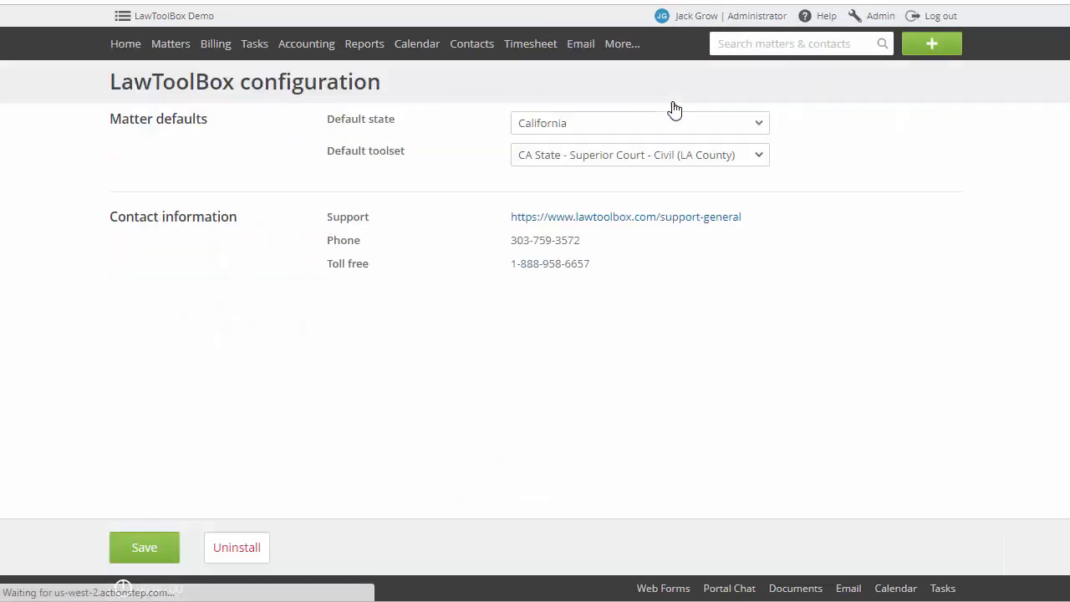
left_click(708, 159)
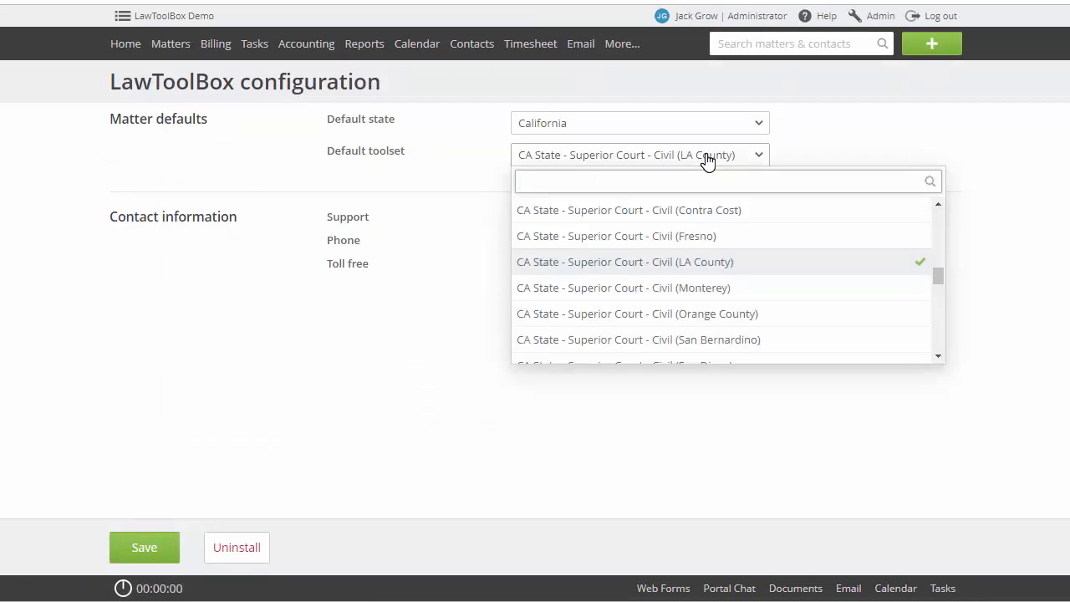
left_click(711, 266)
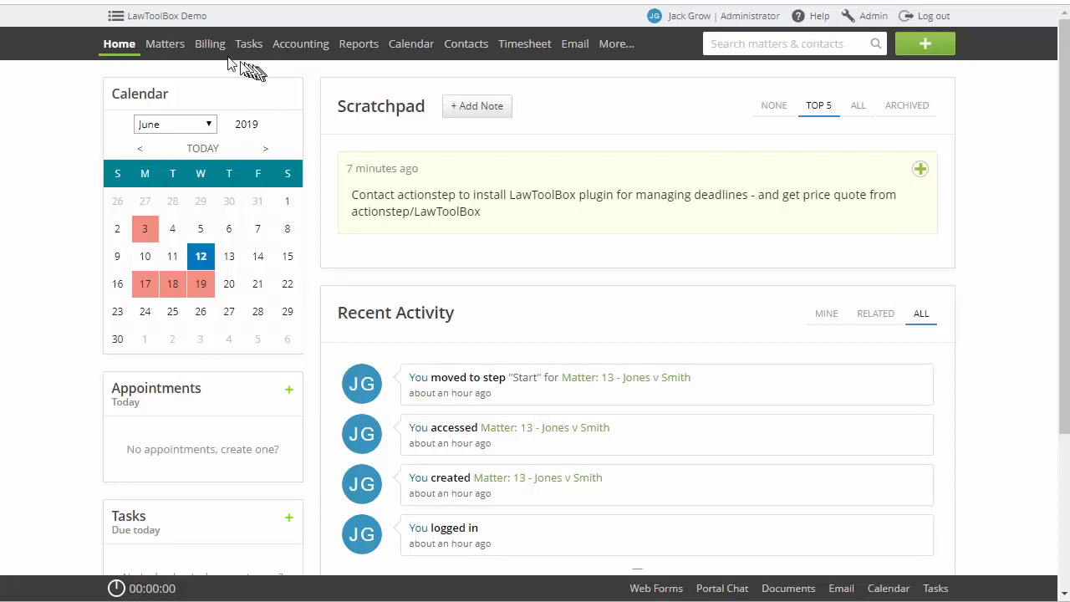
Open the General Litigation matter from the matters list and go to its LawToolBox matter setup
mouse_move(183, 48)
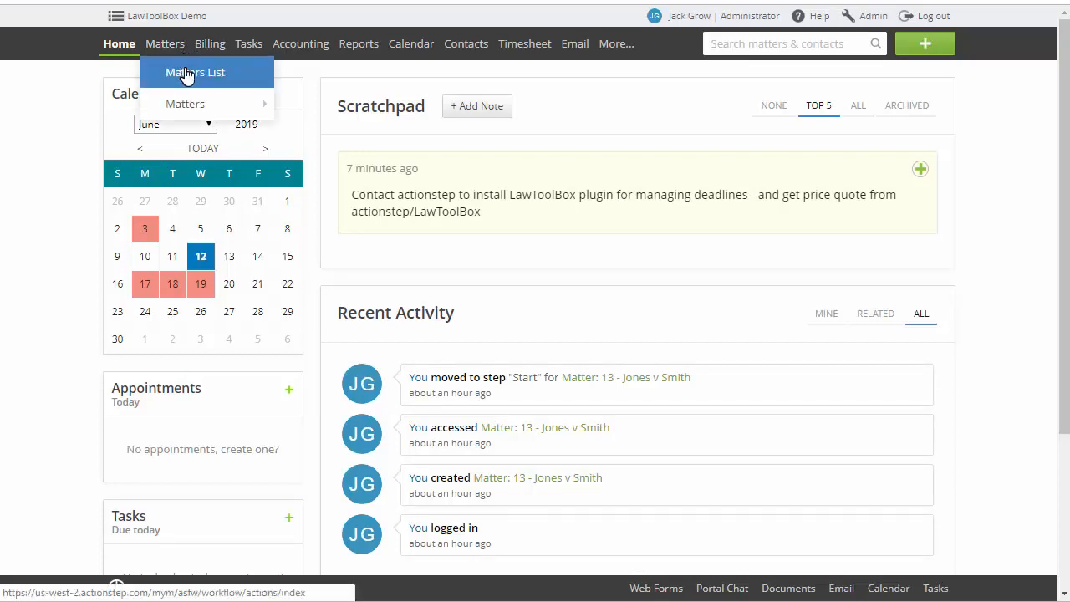
left_click(185, 74)
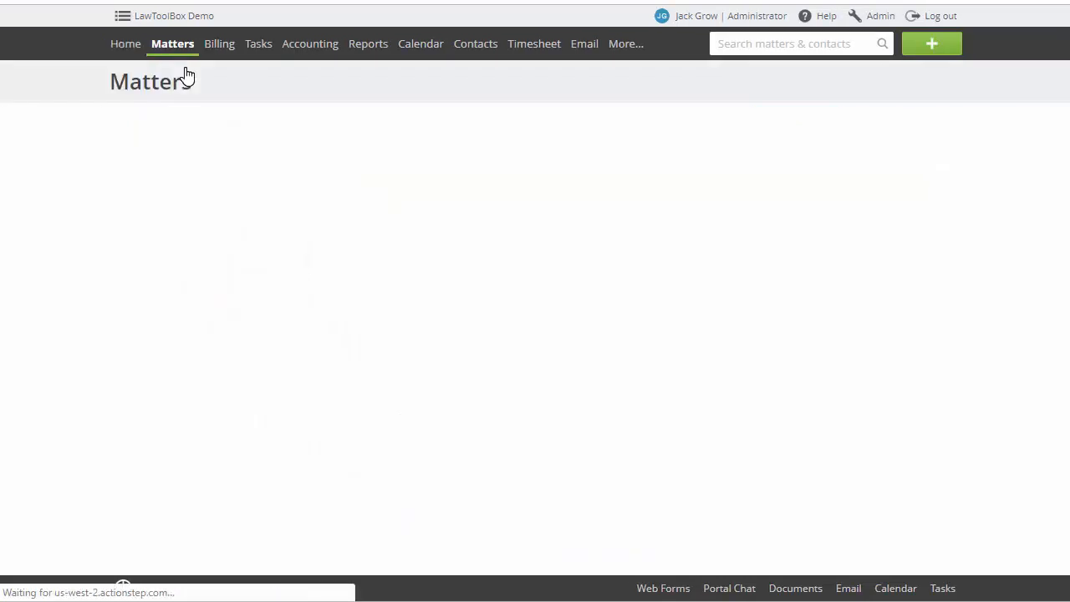
left_click(138, 176)
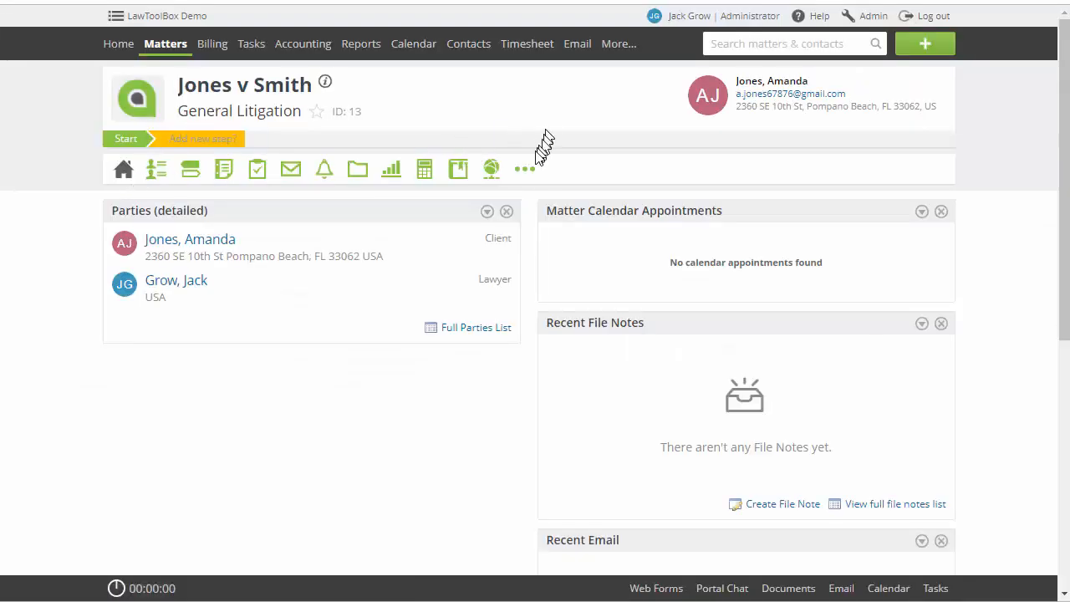
mouse_move(524, 168)
left_click(552, 198)
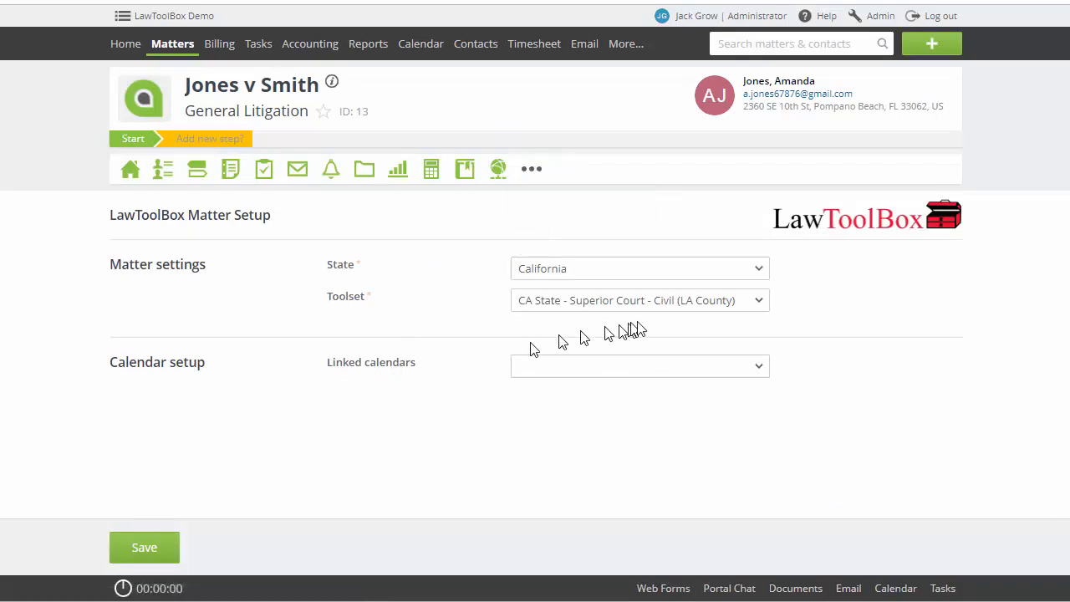
Keep the LA County civil toolset, link both available Actionstep calendars to the matter, and save the setup
left_click(707, 303)
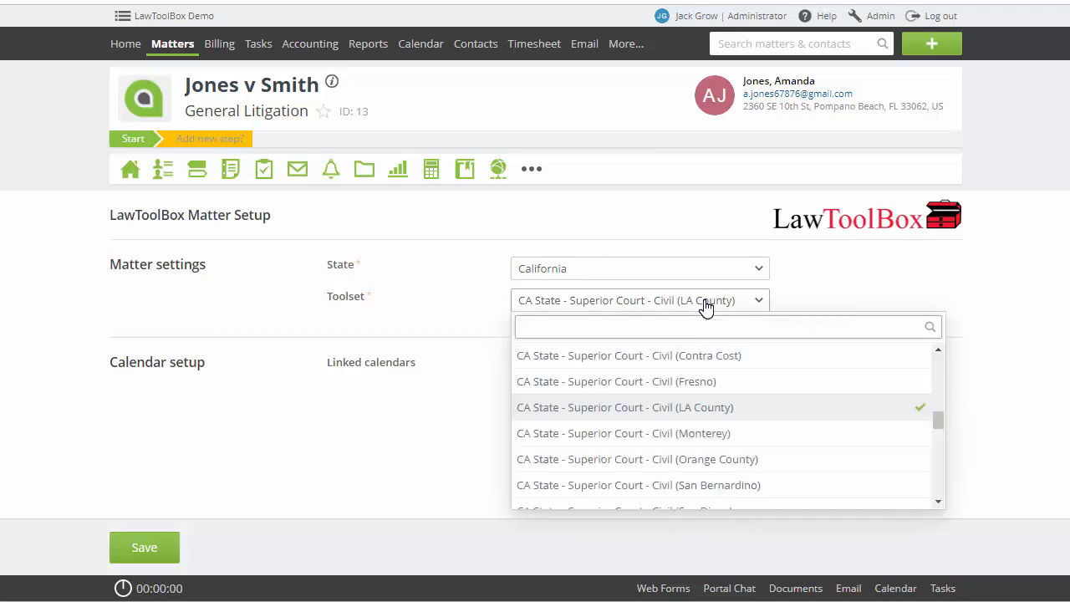
left_click(865, 279)
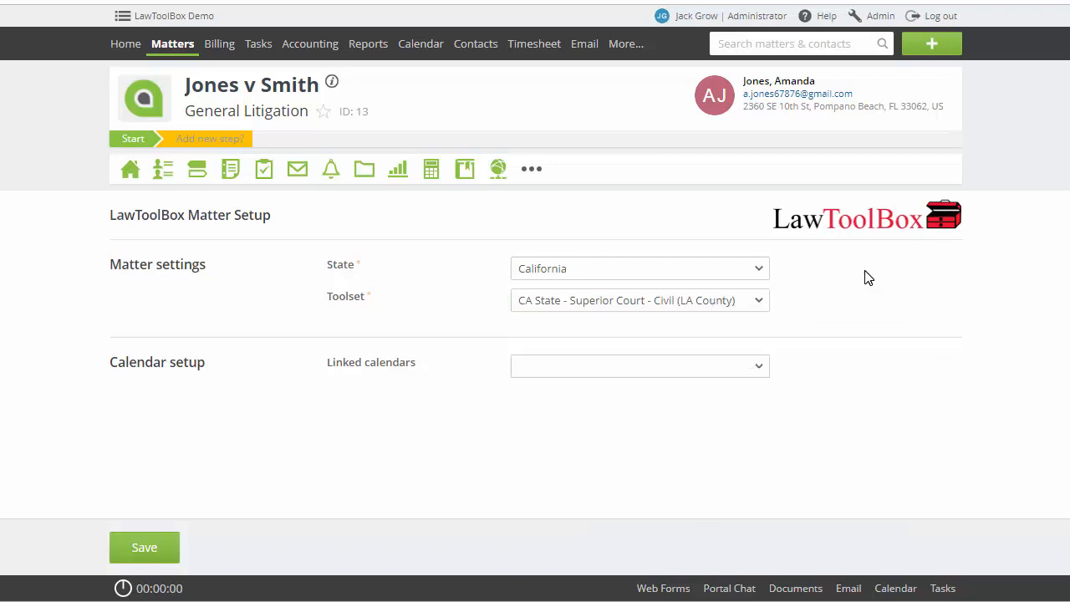
left_click(718, 368)
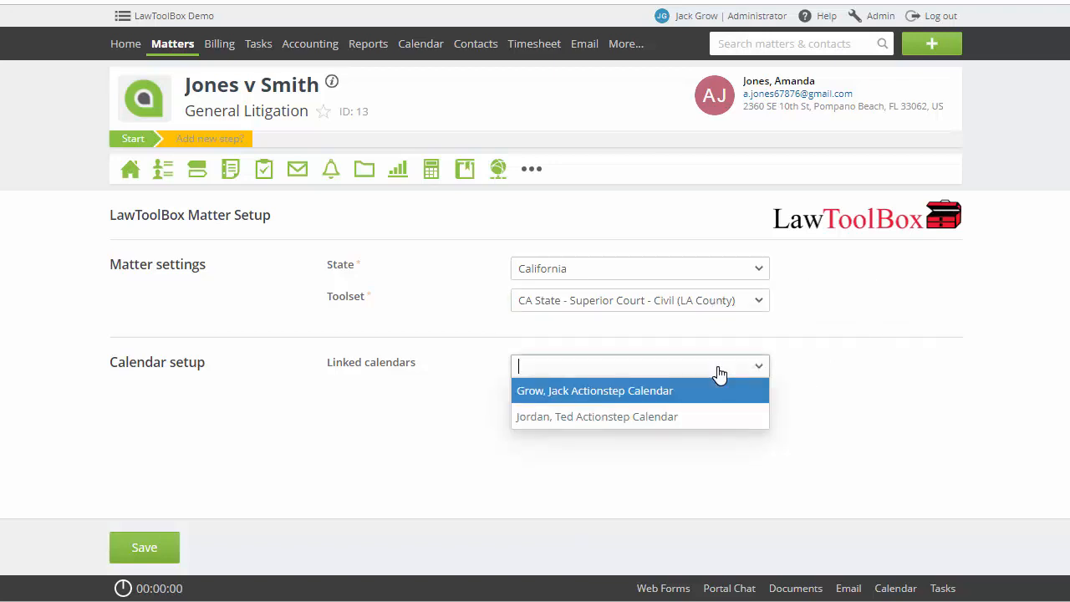
left_click(657, 394)
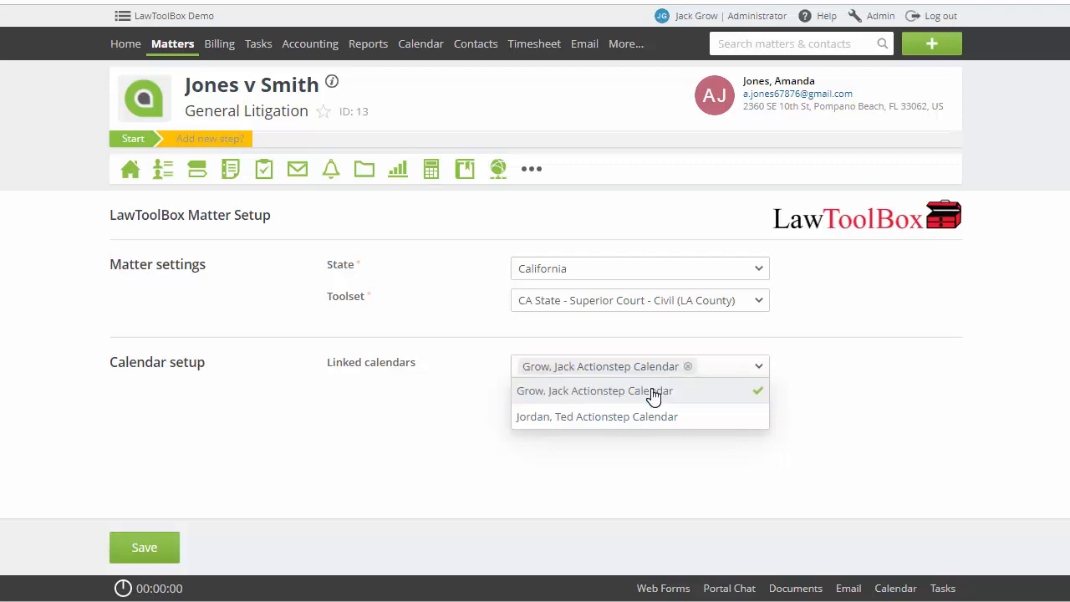
left_click(700, 428)
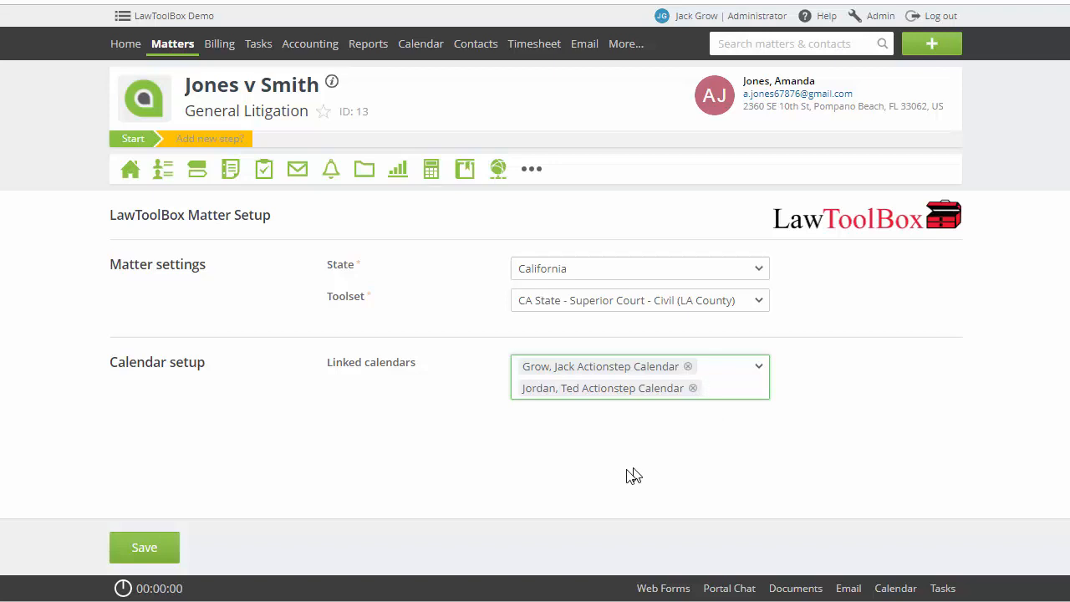
left_click(146, 547)
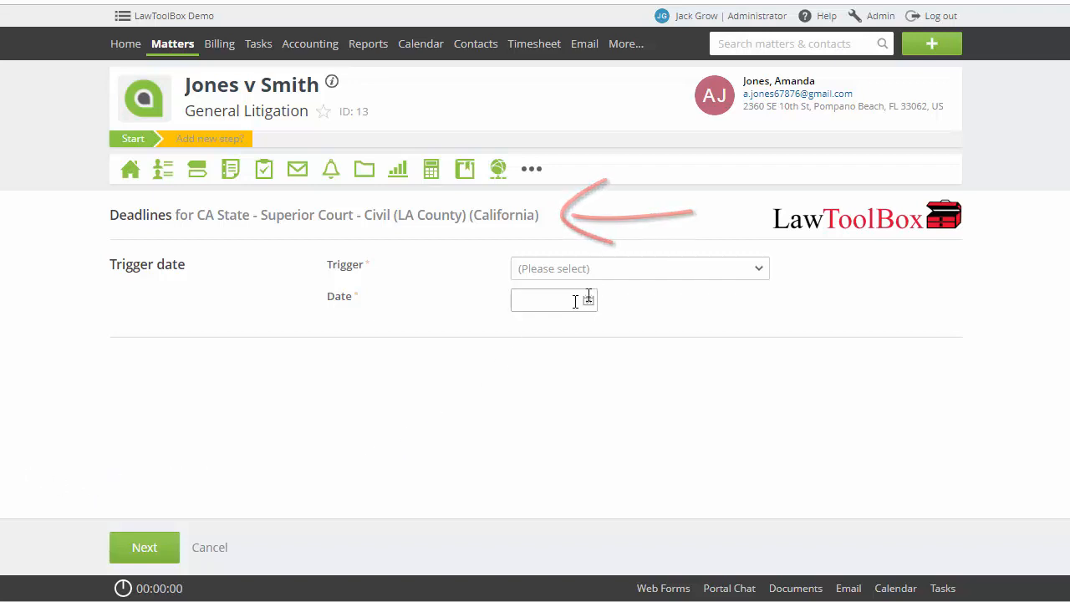
Calculate the matter's deadlines from the trigger DATE OF TRIAL (^ - //) with the date 09/09/2019
left_click(663, 276)
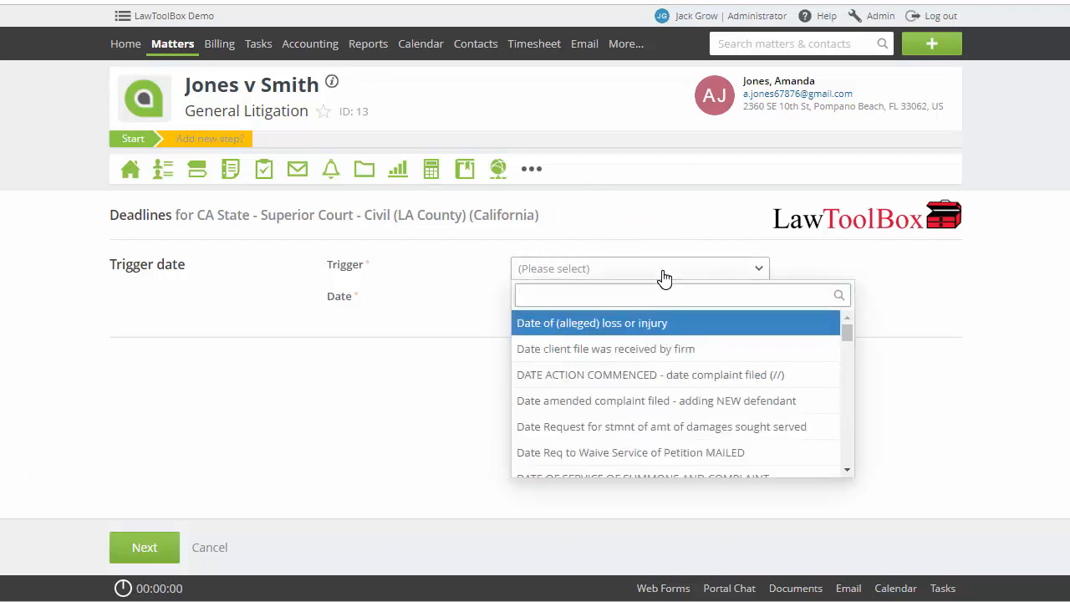
type("trial")
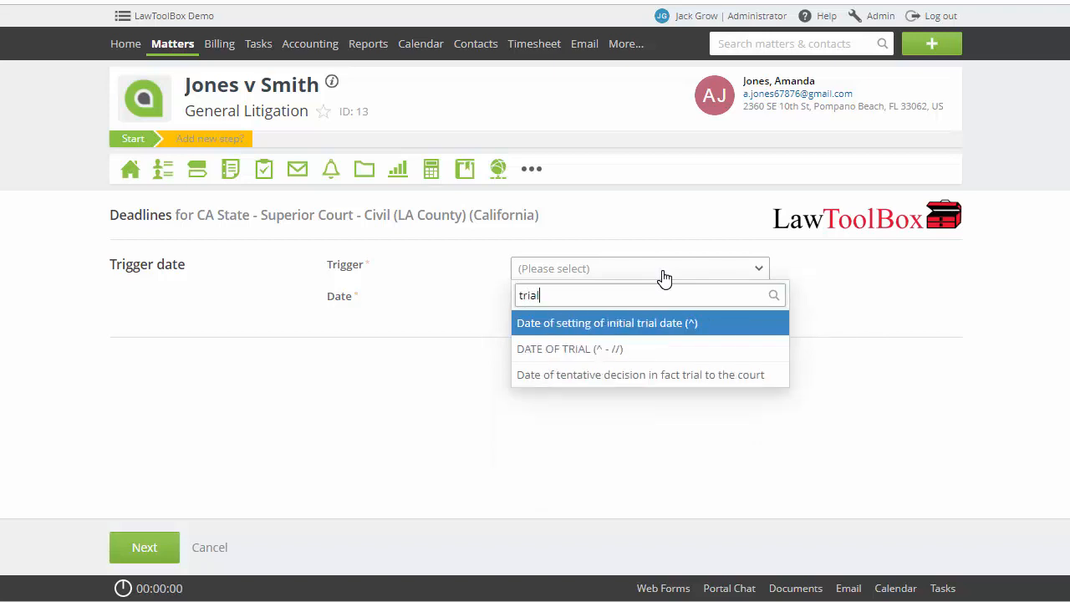
left_click(604, 349)
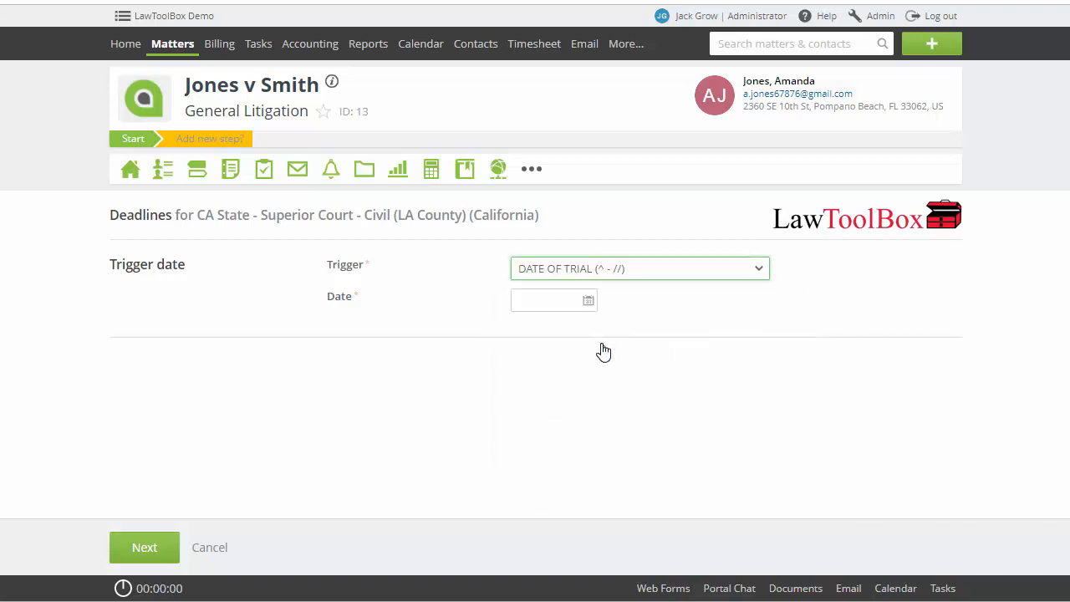
left_click(563, 299)
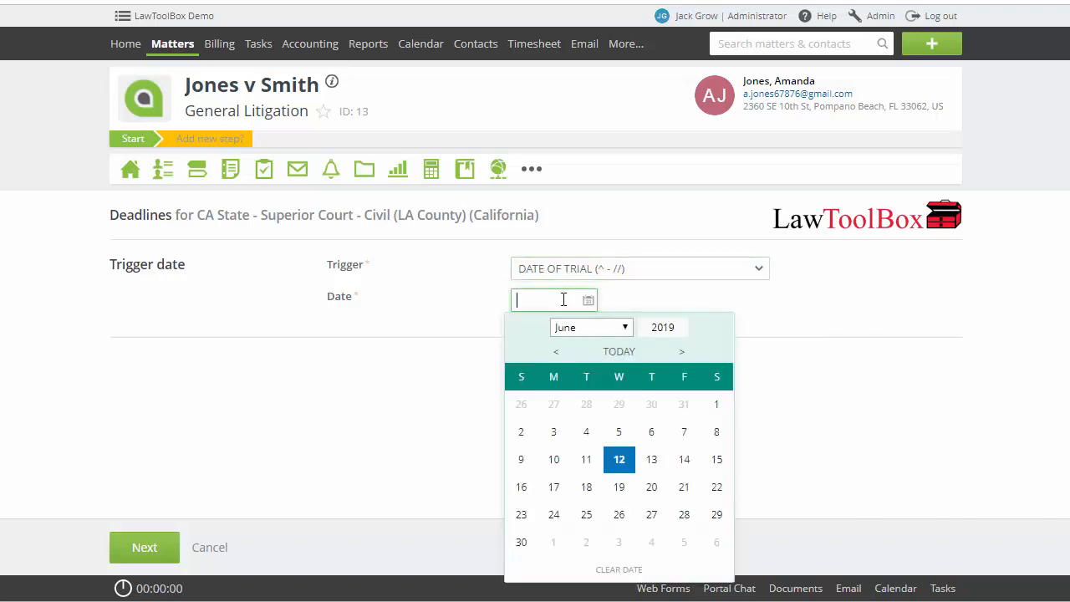
left_click(627, 328)
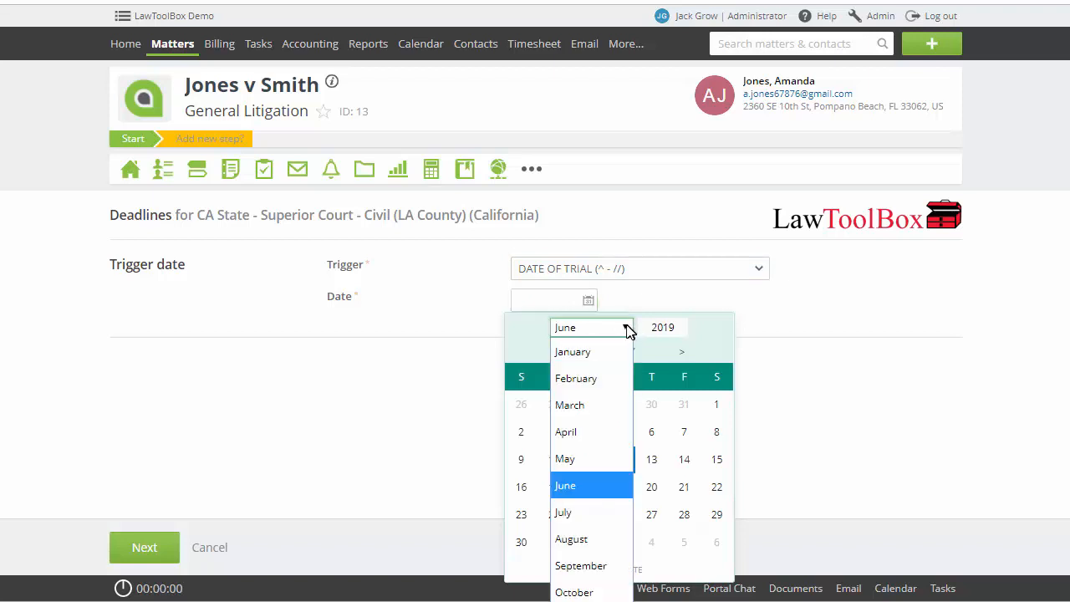
left_click(580, 566)
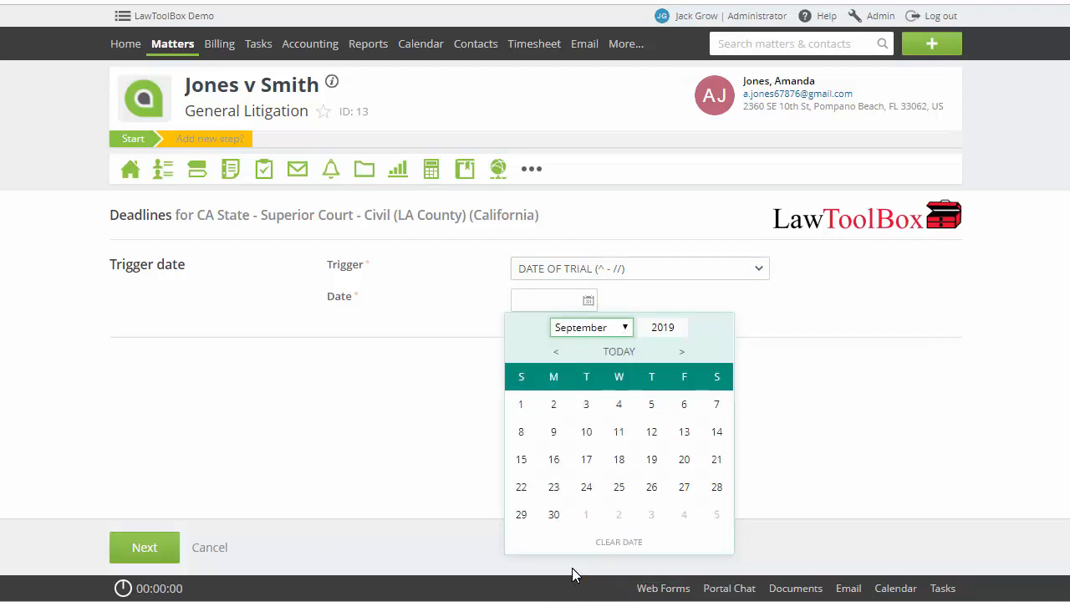
left_click(559, 438)
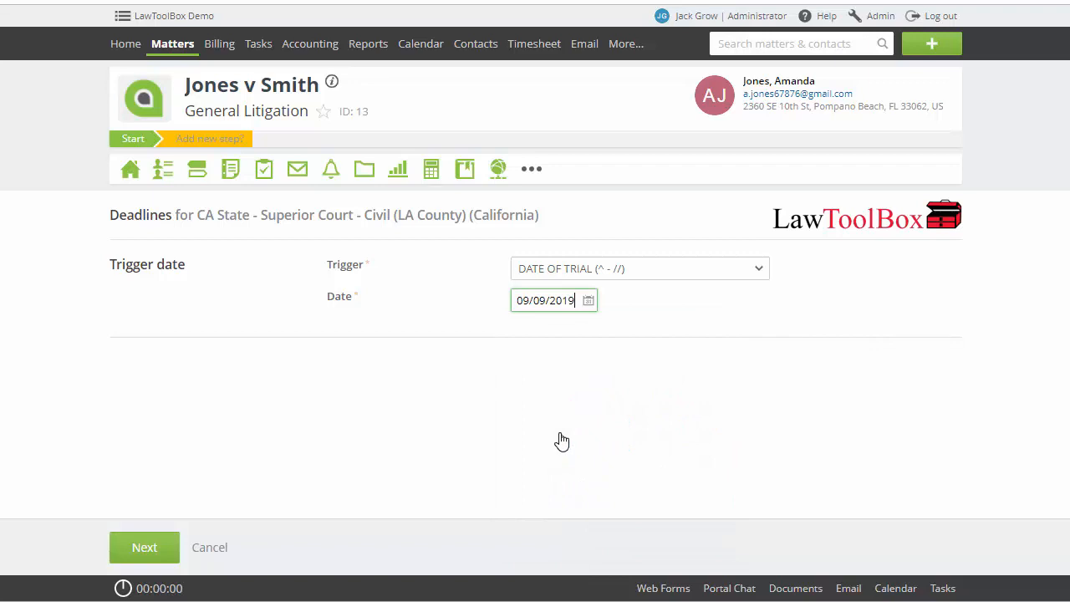
left_click(138, 549)
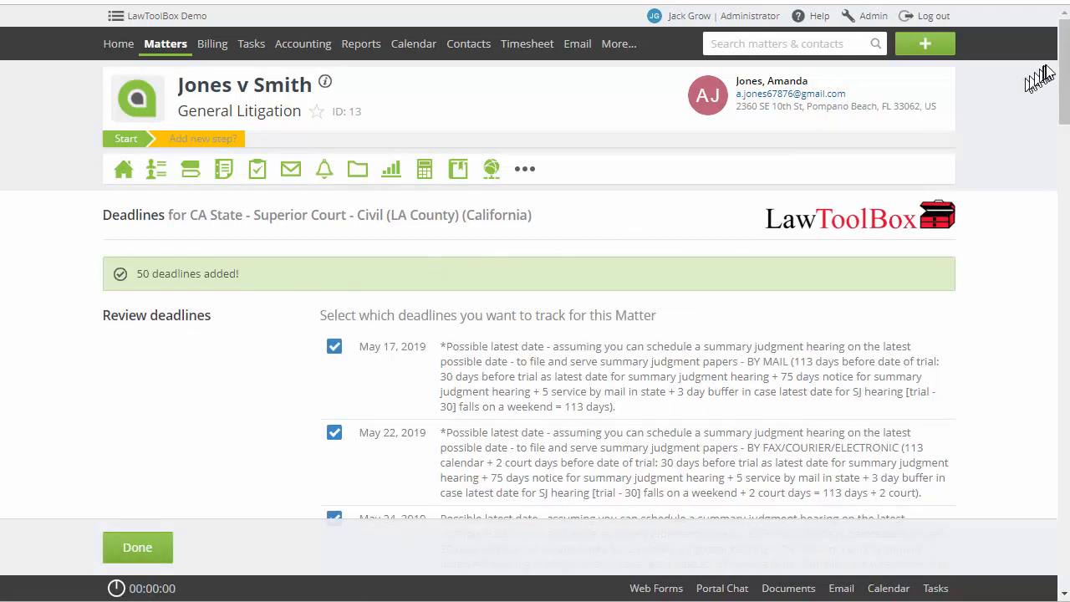
Exclude the Aug 30, 2019 "10 days bf trial" peremptory challenge deadline, enable appointments for past deadlines, and finish the review
left_click_drag(1065, 65, 1066, 535)
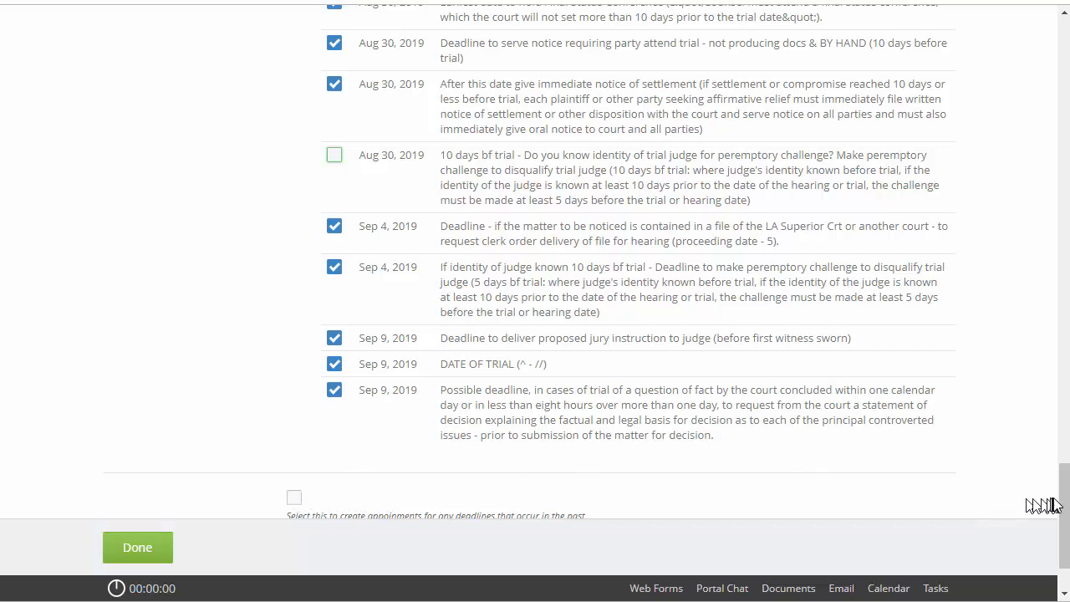
scroll(1067, 500, "down", 1)
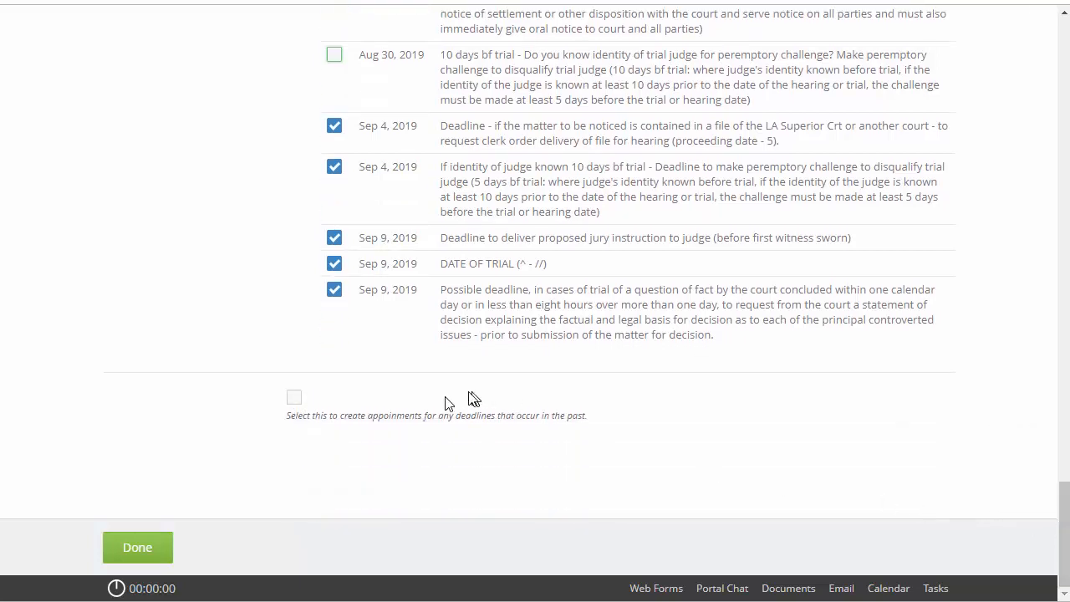
left_click(297, 399)
left_click(129, 552)
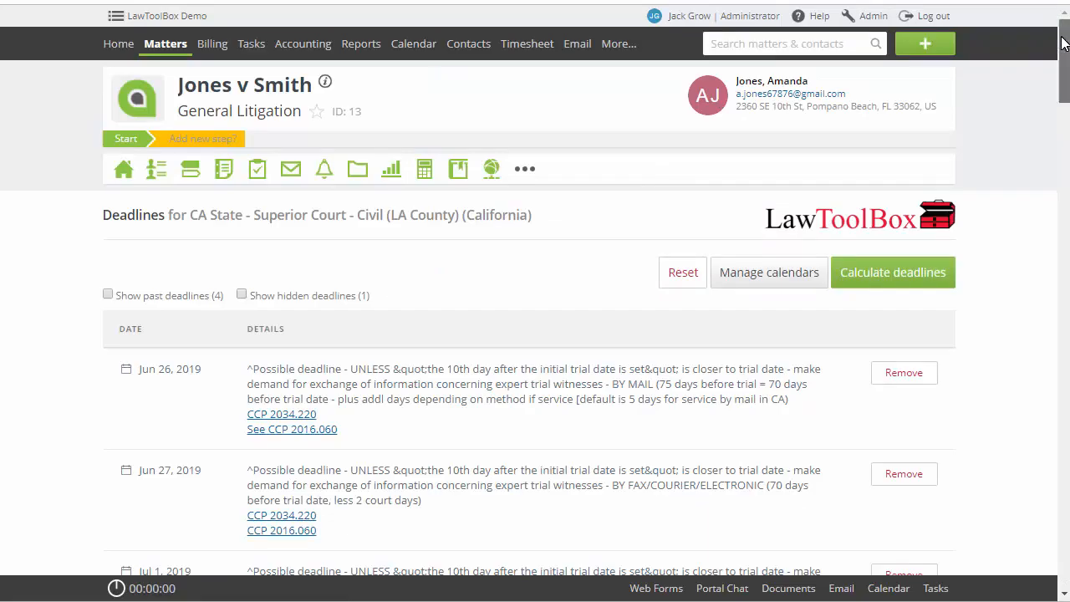
Remove the Sep 9, 2019 deadline to deliver proposed jury instruction from the matter's deadline list
left_click_drag(1062, 38, 1063, 526)
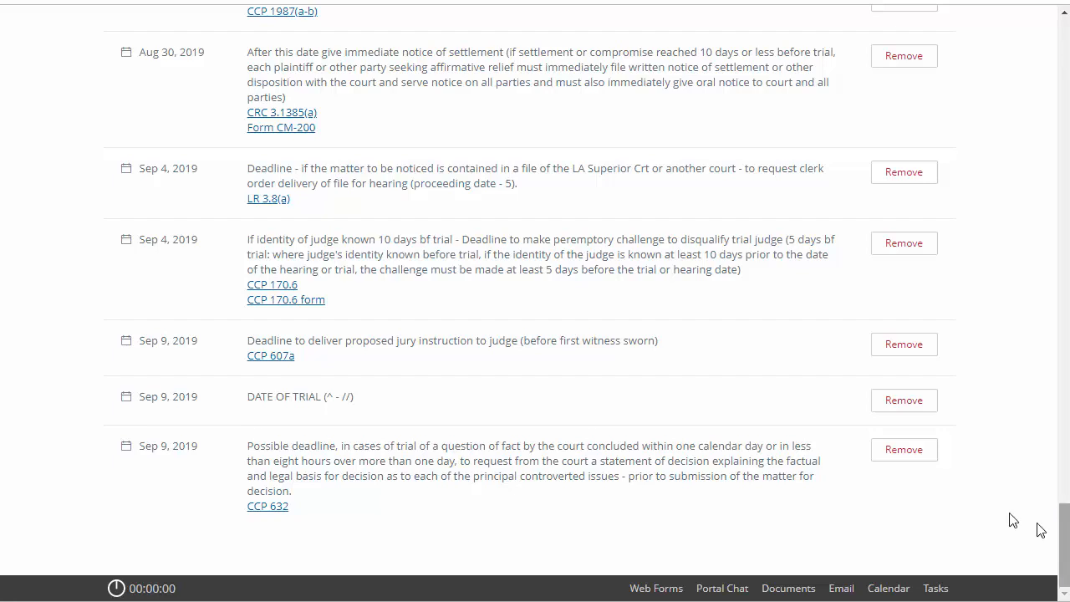
left_click(896, 348)
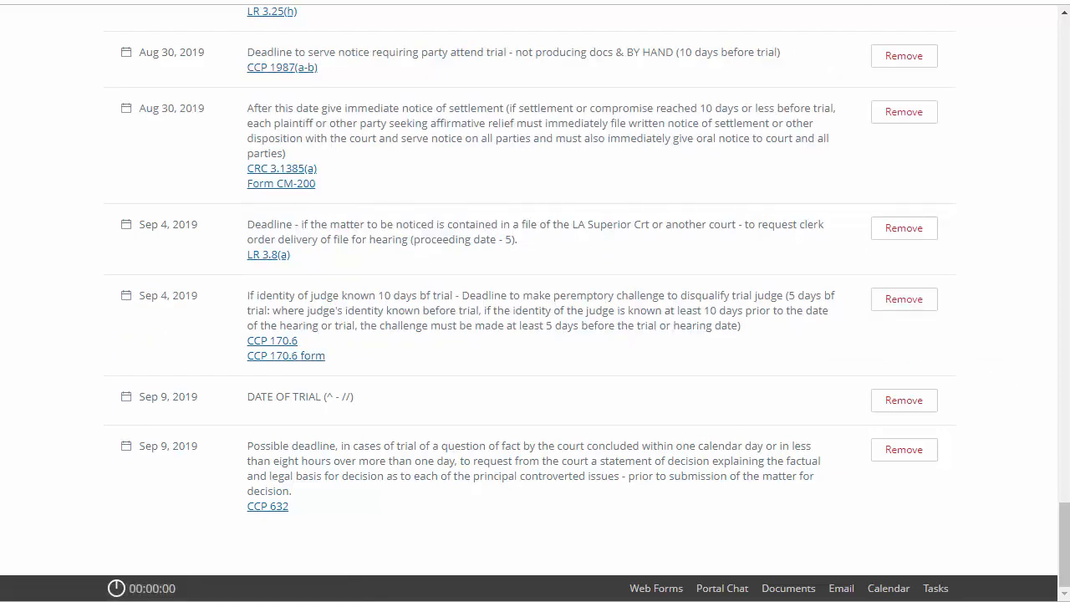
left_click_drag(1065, 540, 1065, 54)
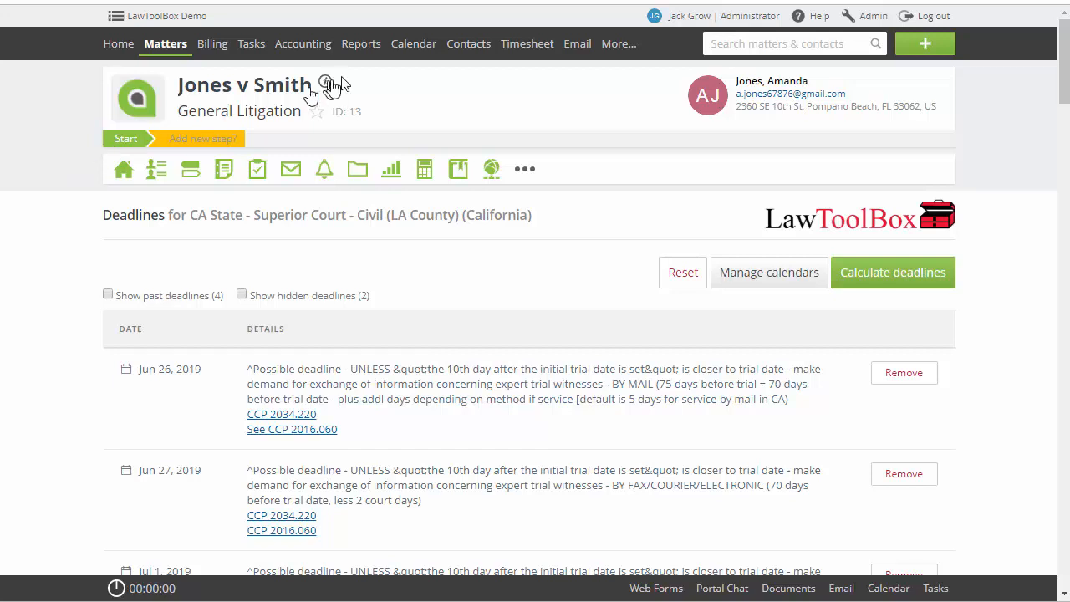
Show the calendar's month view for September 2019, selecting September 9
left_click(401, 48)
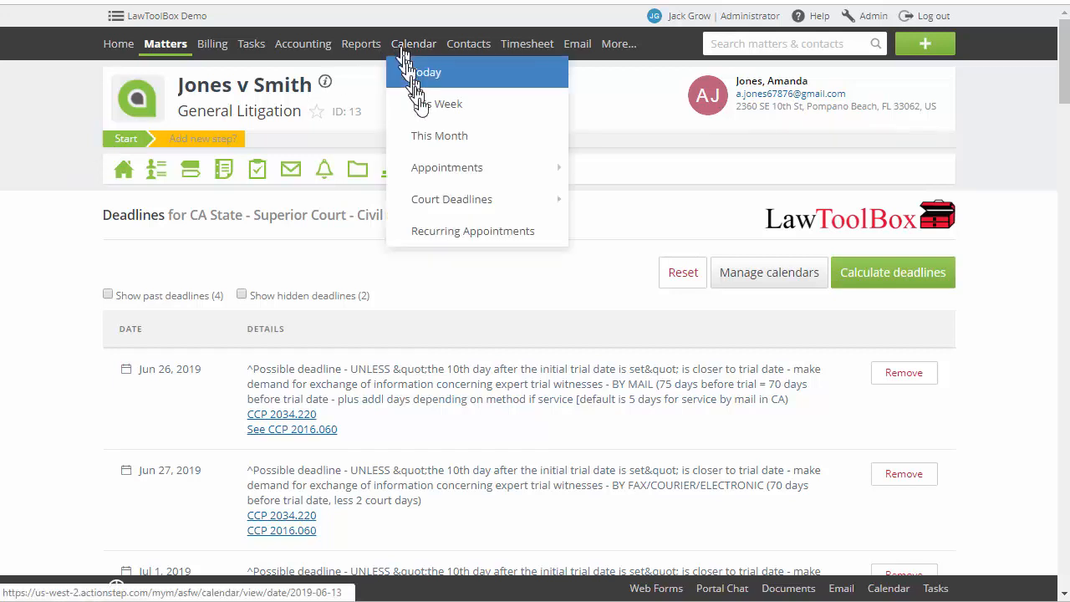
left_click(437, 139)
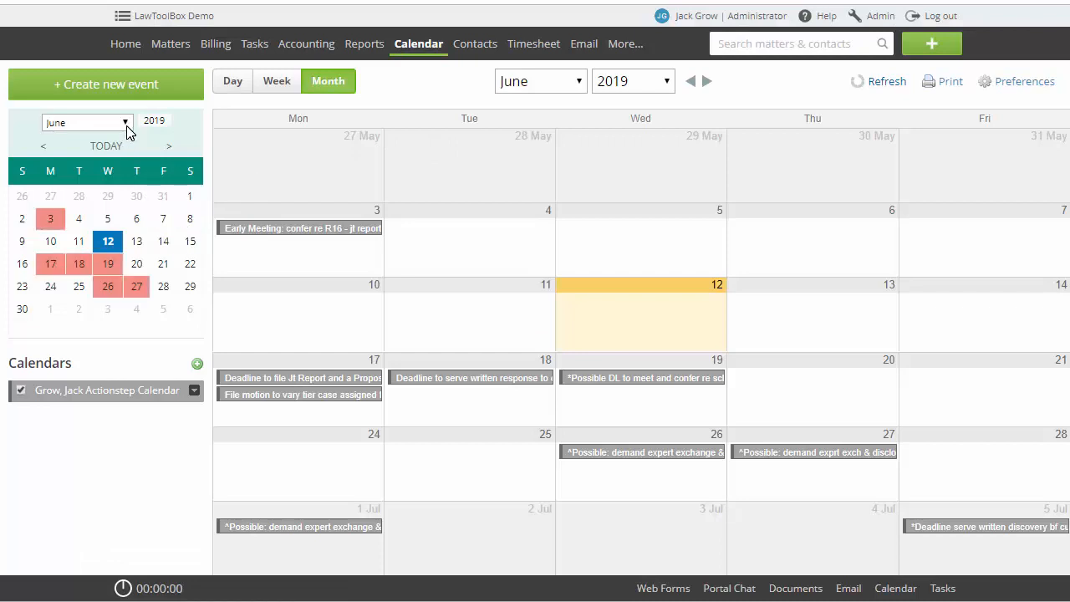
left_click(126, 126)
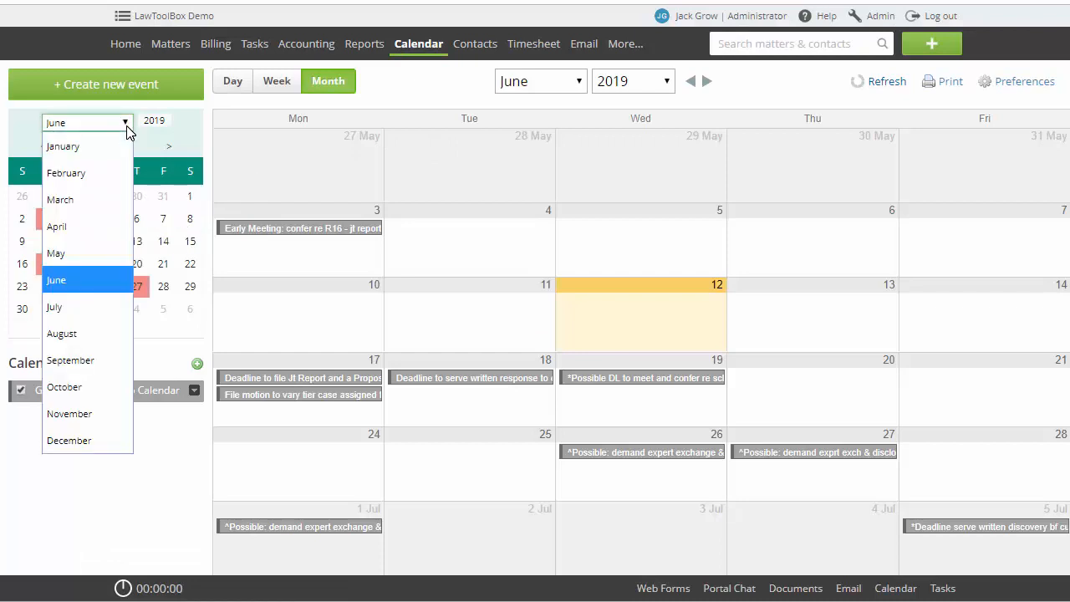
left_click(95, 360)
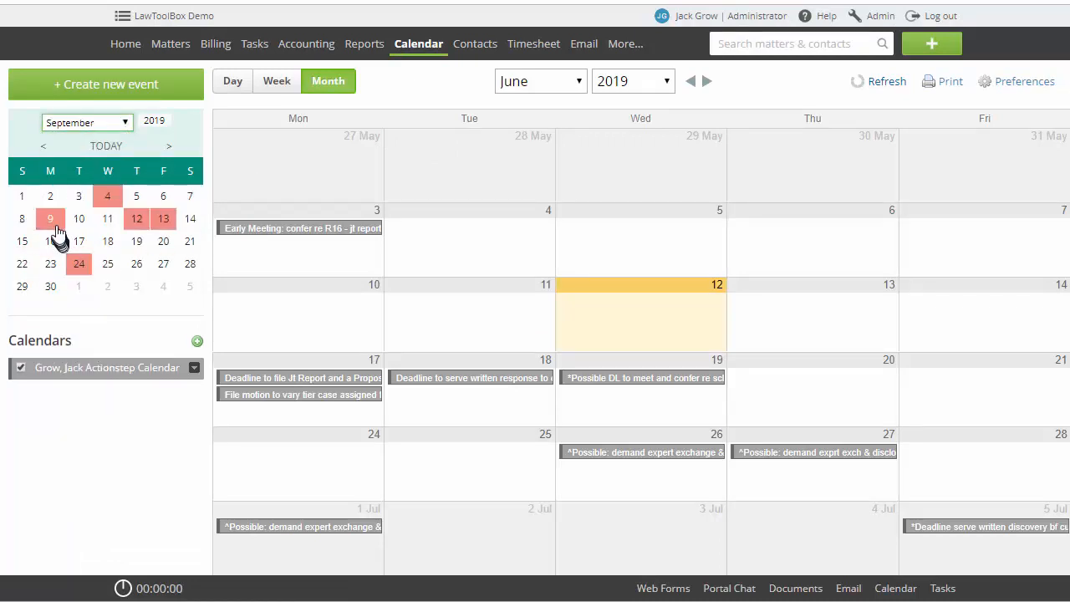
left_click(55, 224)
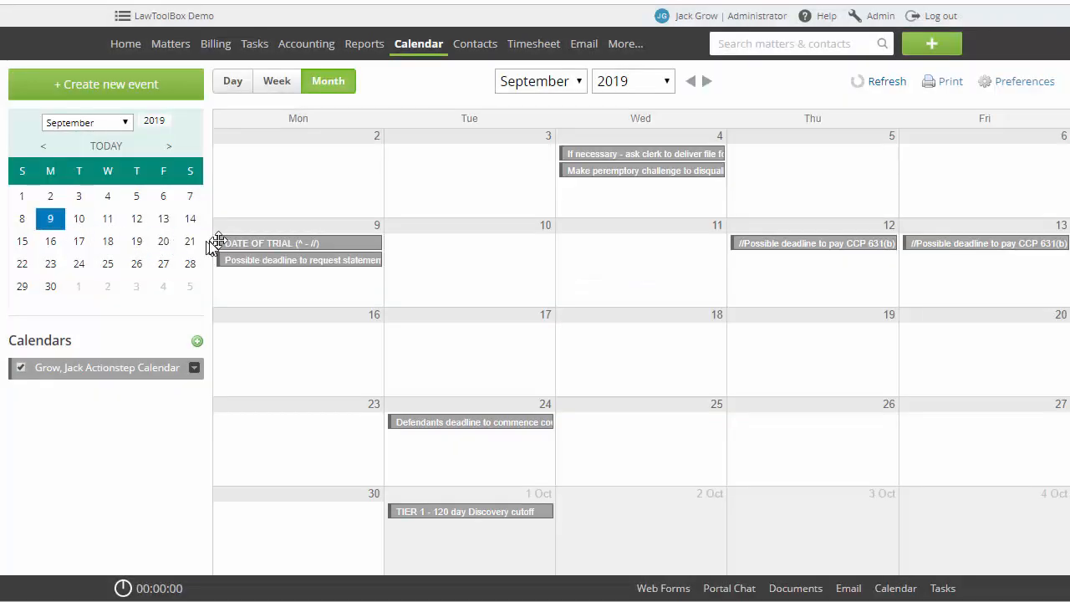
Make the September 9 DATE OF TRIAL appointment a timed event running from 9:00am to 5:00pm instead of all day
left_click(249, 242)
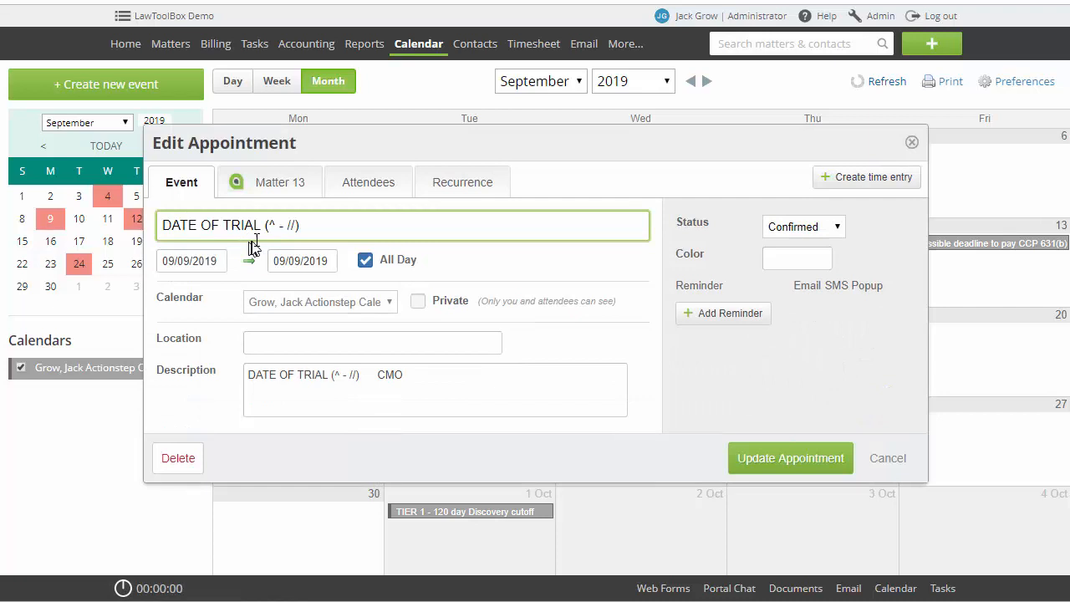
left_click(366, 260)
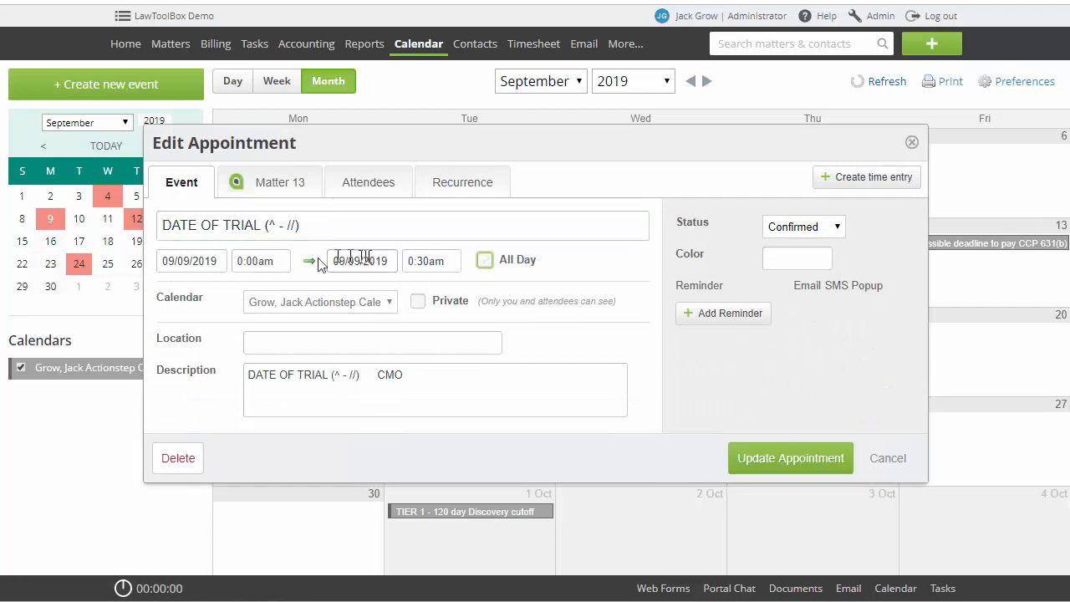
left_click(255, 261)
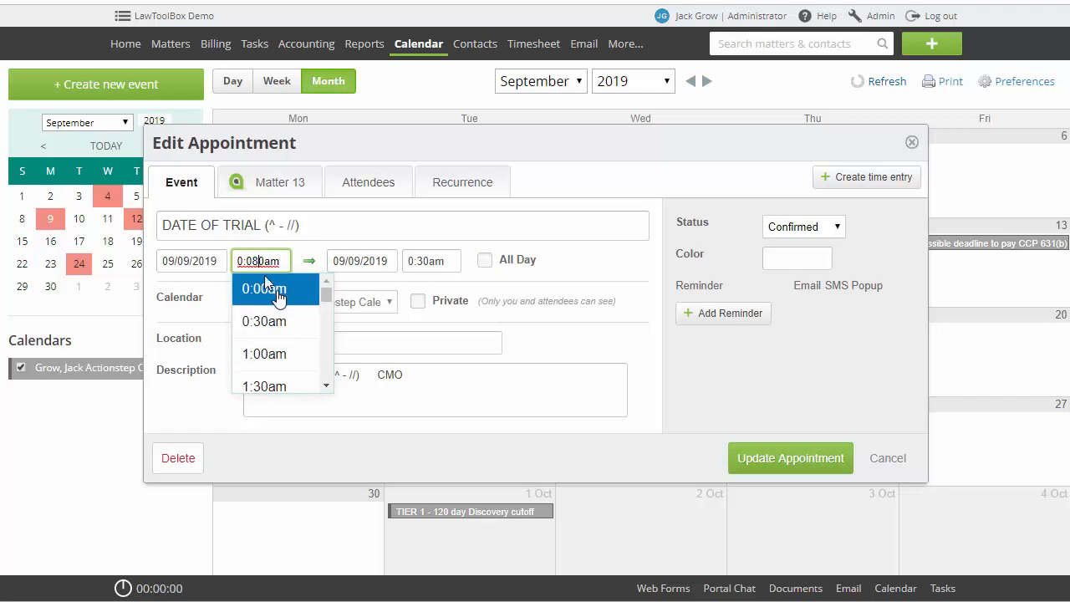
left_click_drag(325, 294, 325, 322)
left_click(284, 327)
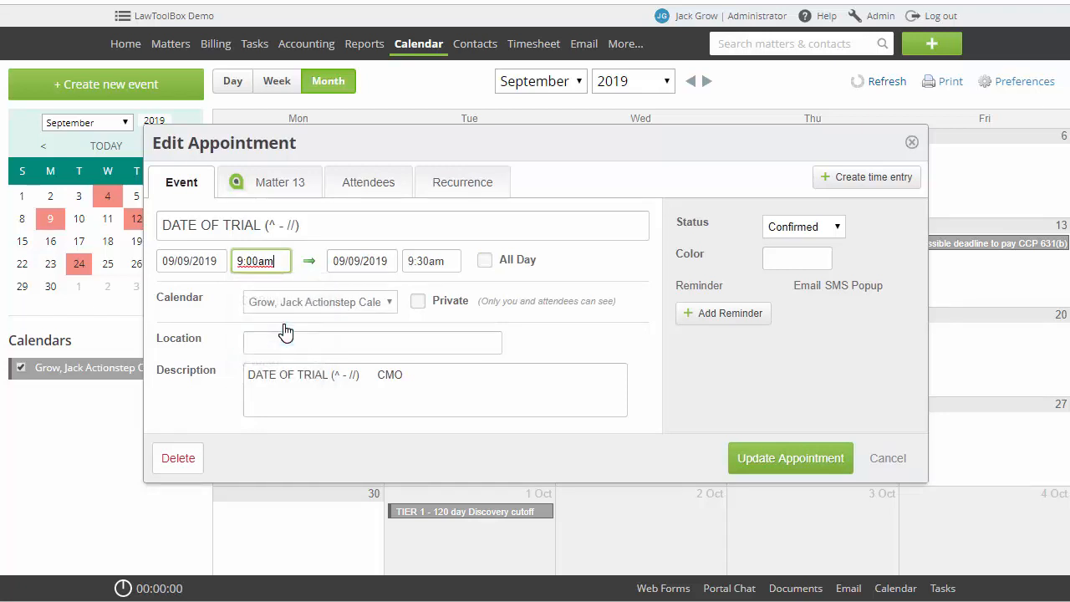
left_click(443, 262)
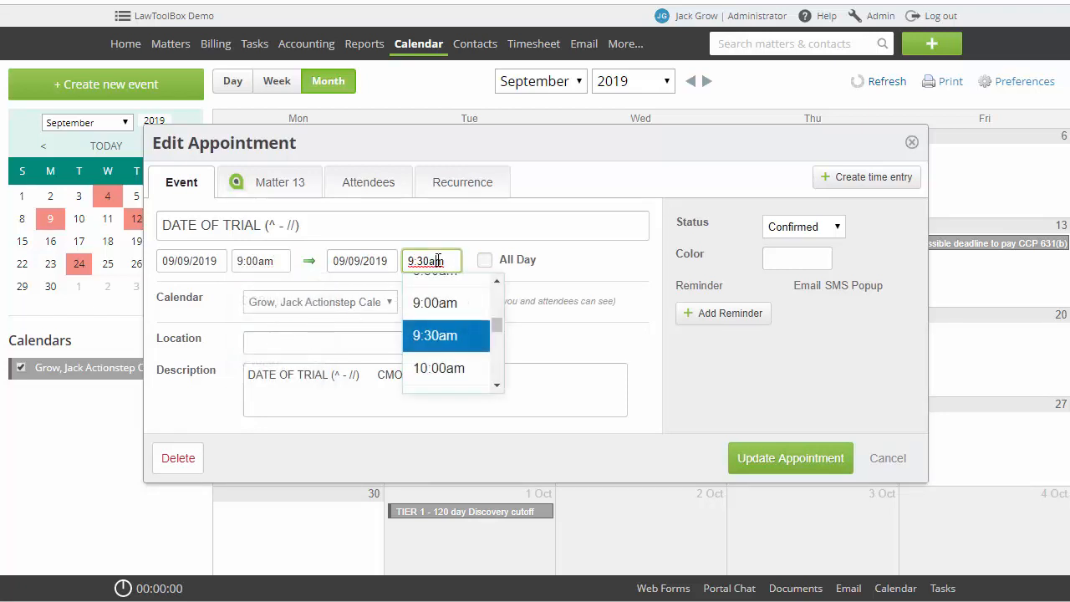
left_click_drag(497, 328, 494, 351)
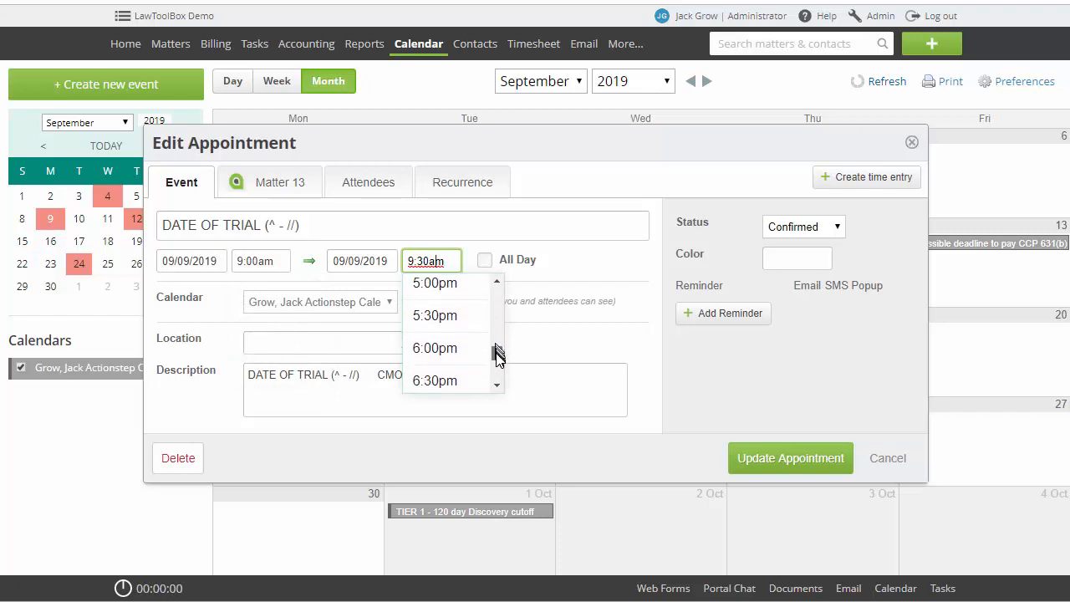
left_click(456, 334)
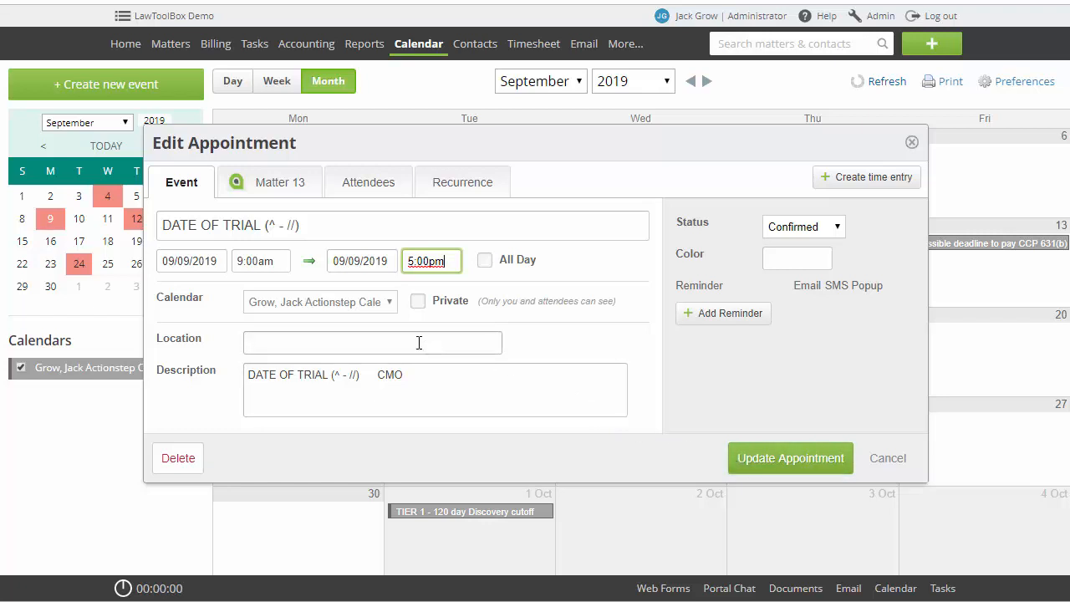
Set the trial appointment's location to "Courtromm B", add "bring file" below its description, and save the appointment
left_click(420, 343)
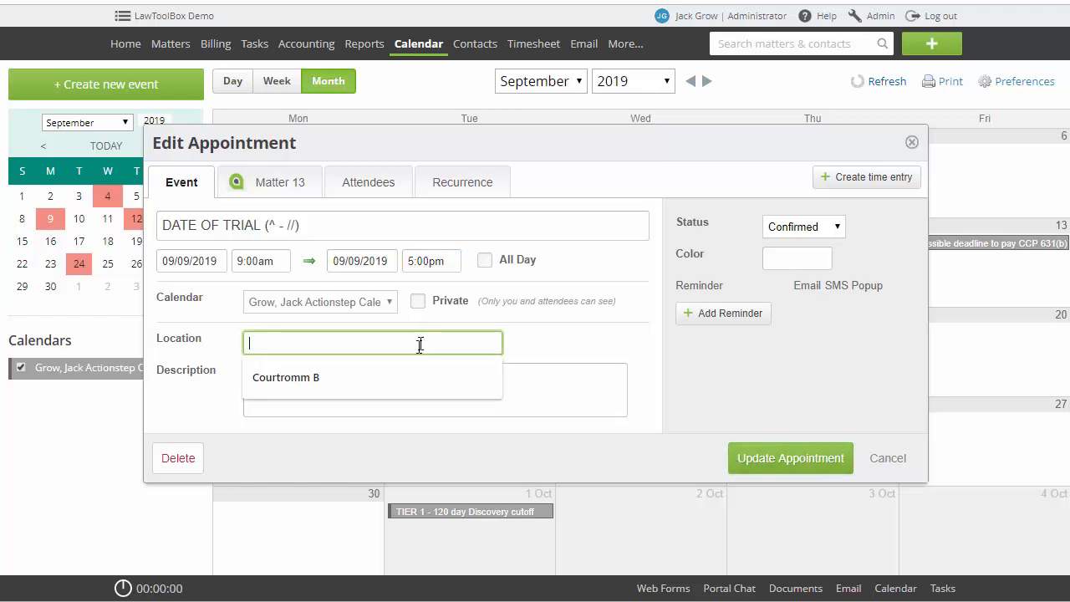
left_click(405, 377)
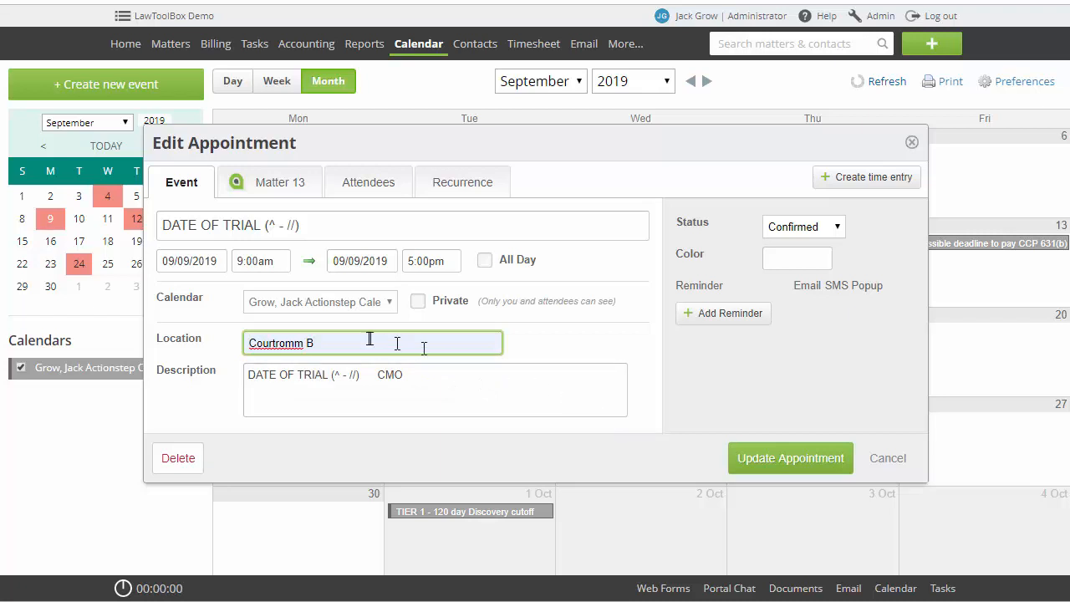
left_click(476, 402)
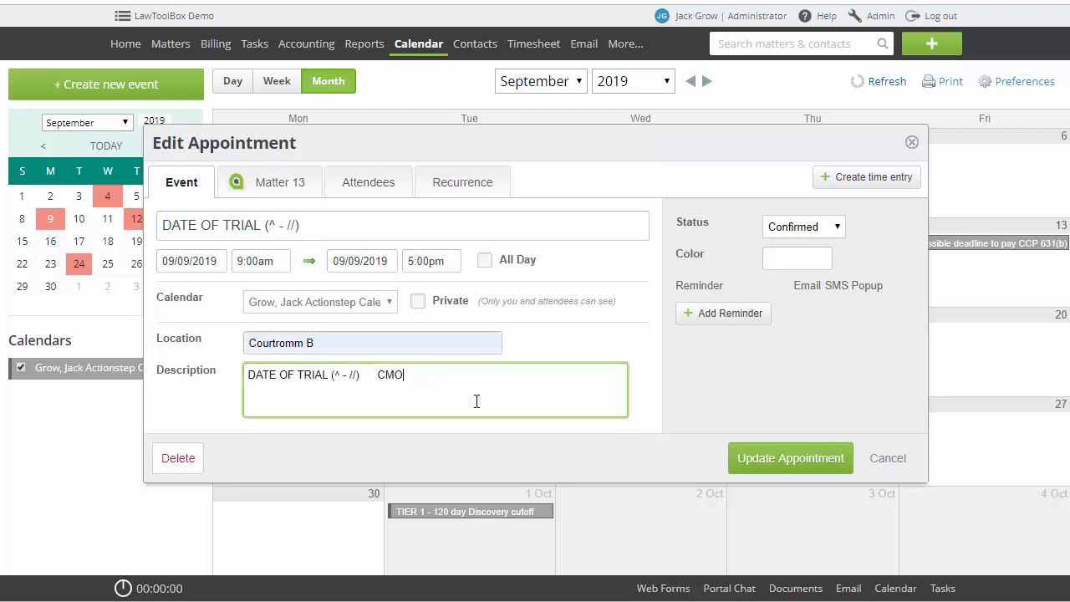
key("Return")
key("Return")
type("bring file")
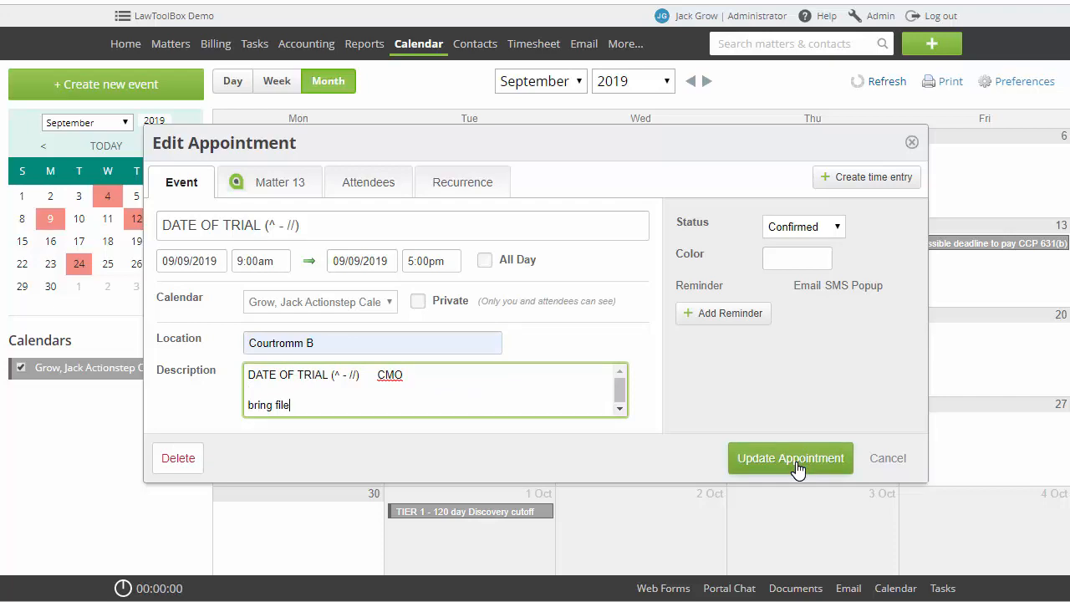
left_click(790, 458)
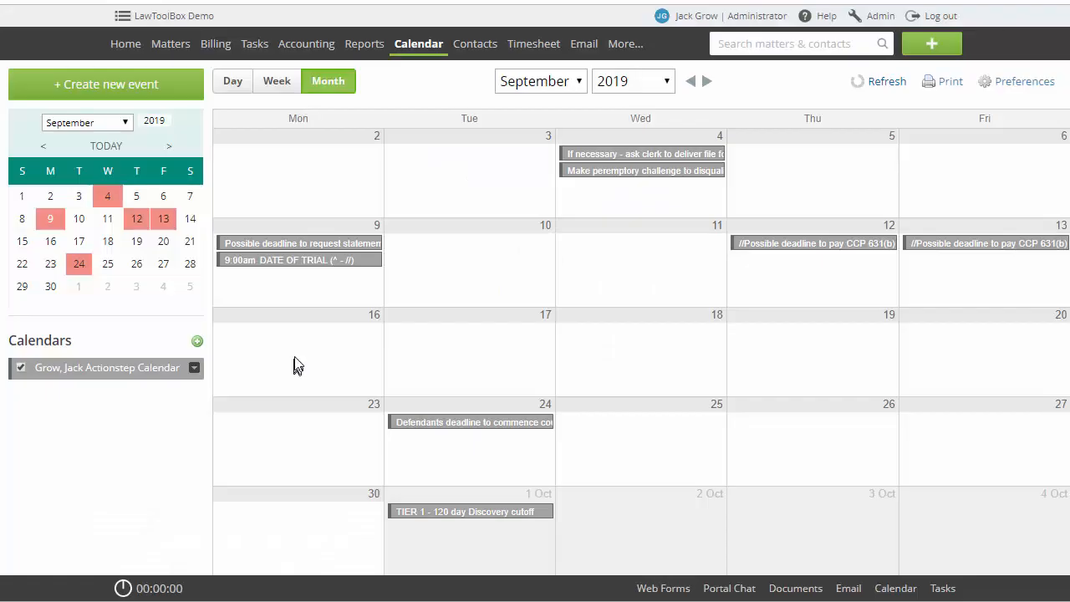
Switch the calendar to the day view
mouse_move(303, 262)
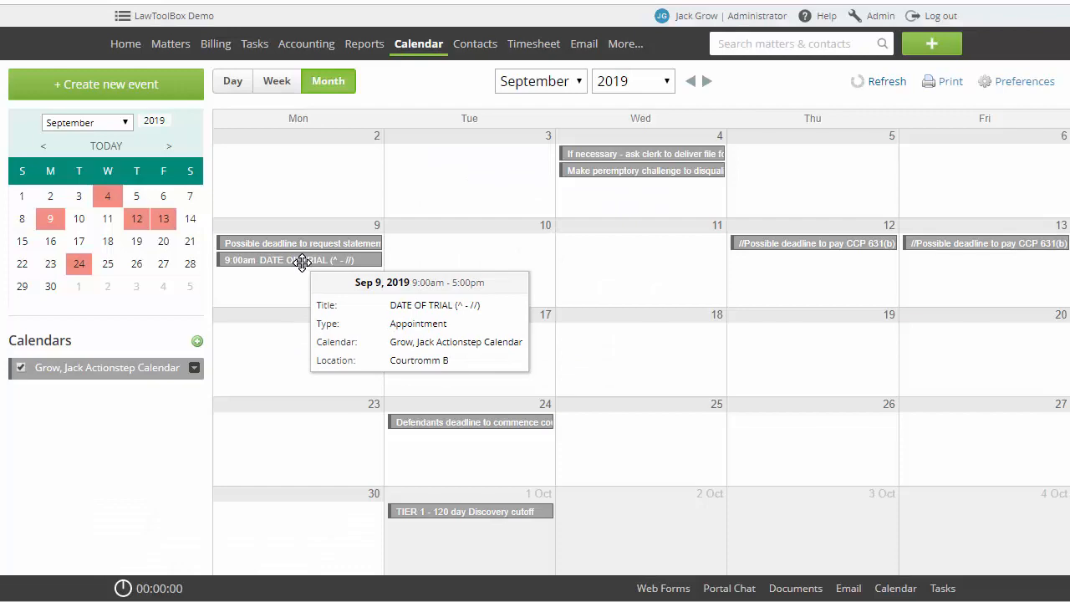
left_click(233, 83)
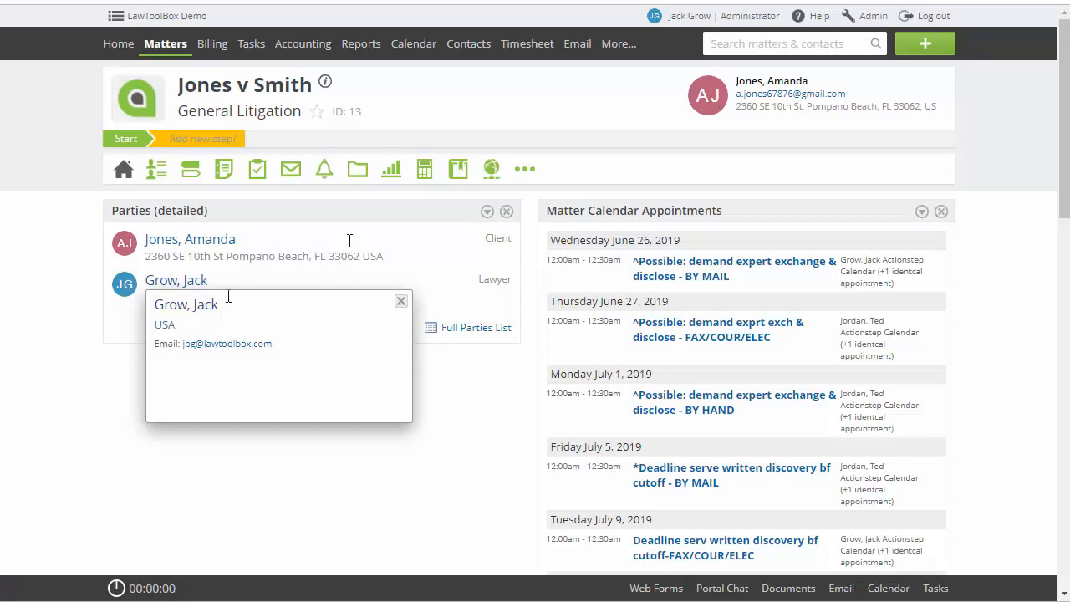
Recalculate the general litigation matter's LawToolBox deadlines from the trigger DATE OF TRIAL (^ - //) with the date 09/16/2019
left_click(520, 177)
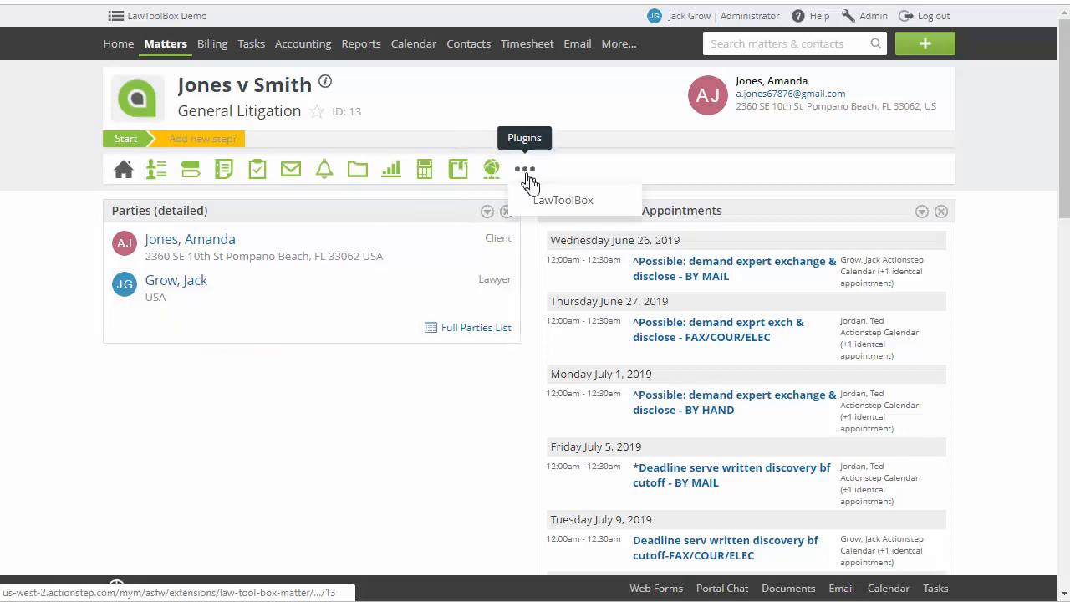
left_click(545, 199)
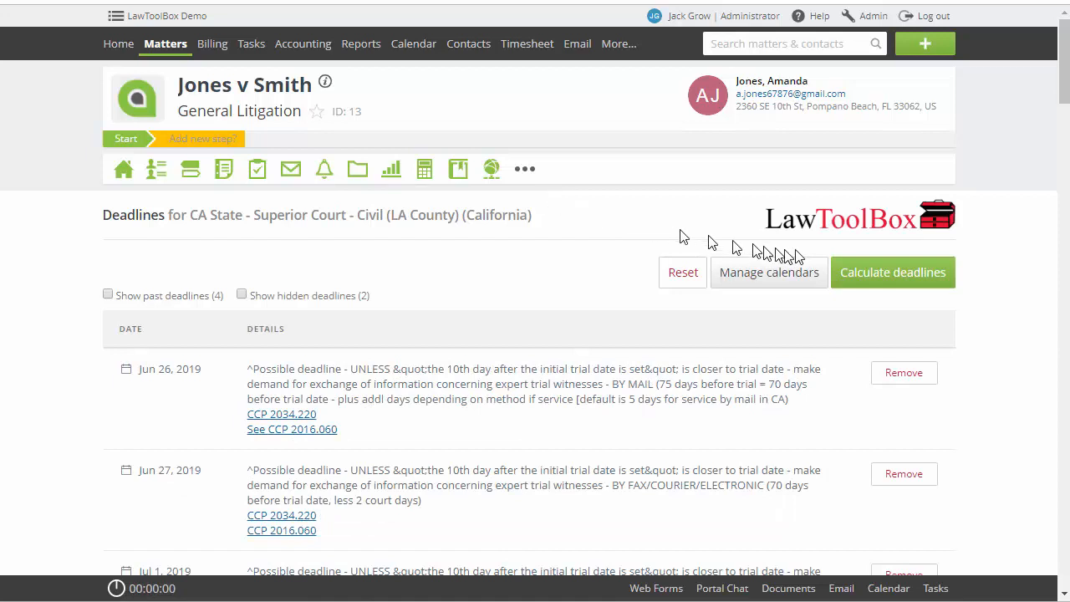
left_click(875, 275)
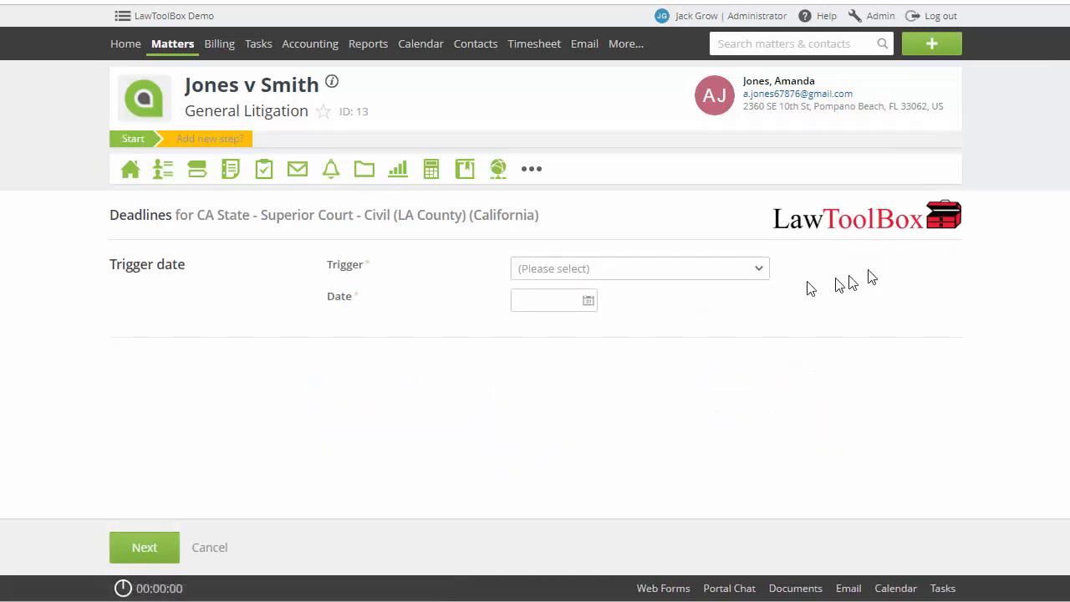
left_click(688, 271)
type("trial")
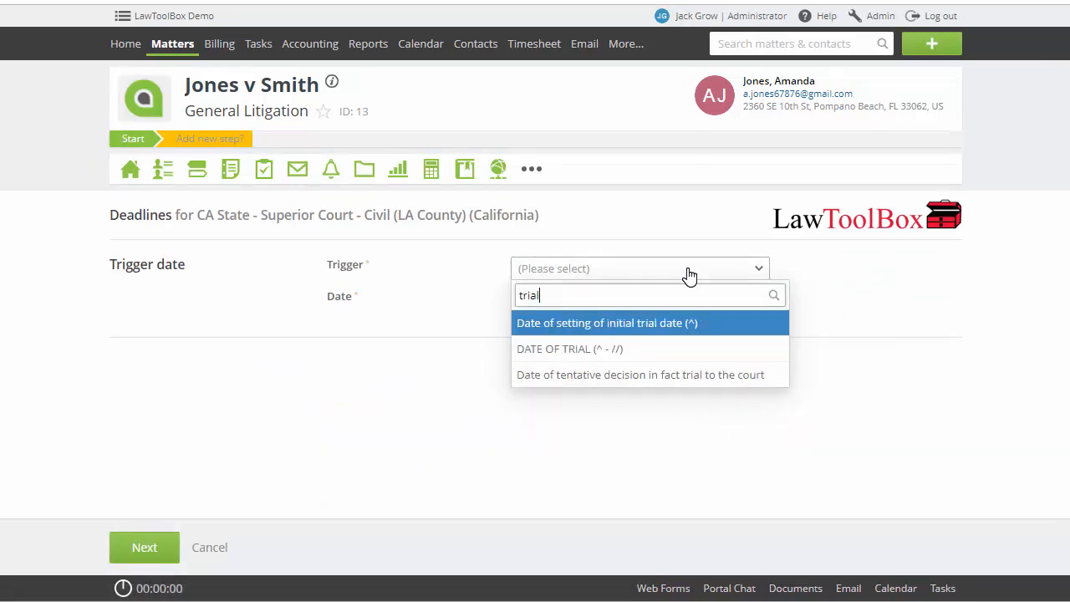
left_click(623, 349)
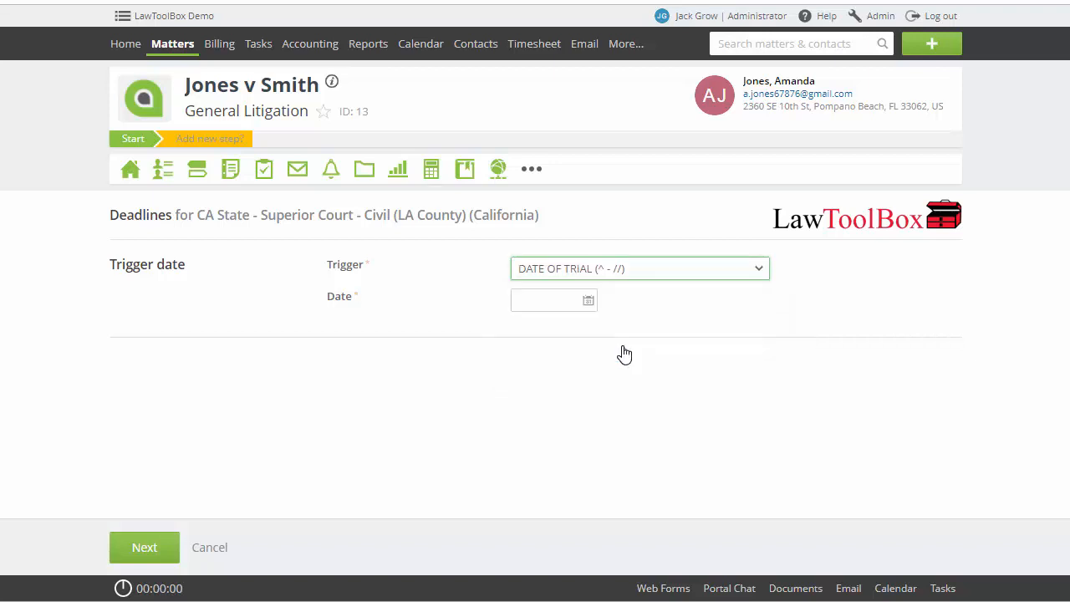
left_click(560, 301)
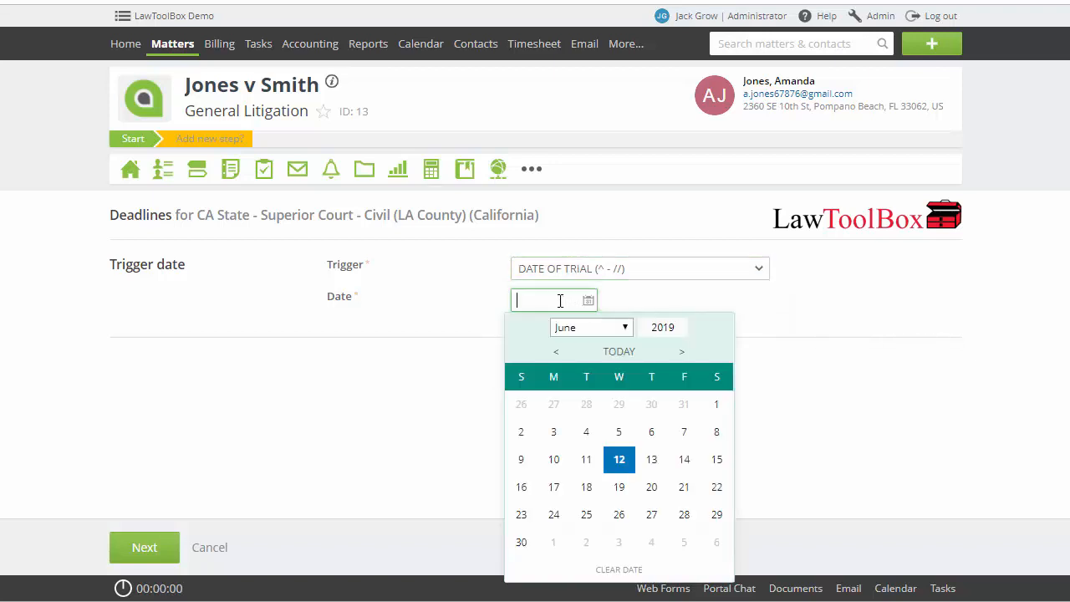
left_click(628, 327)
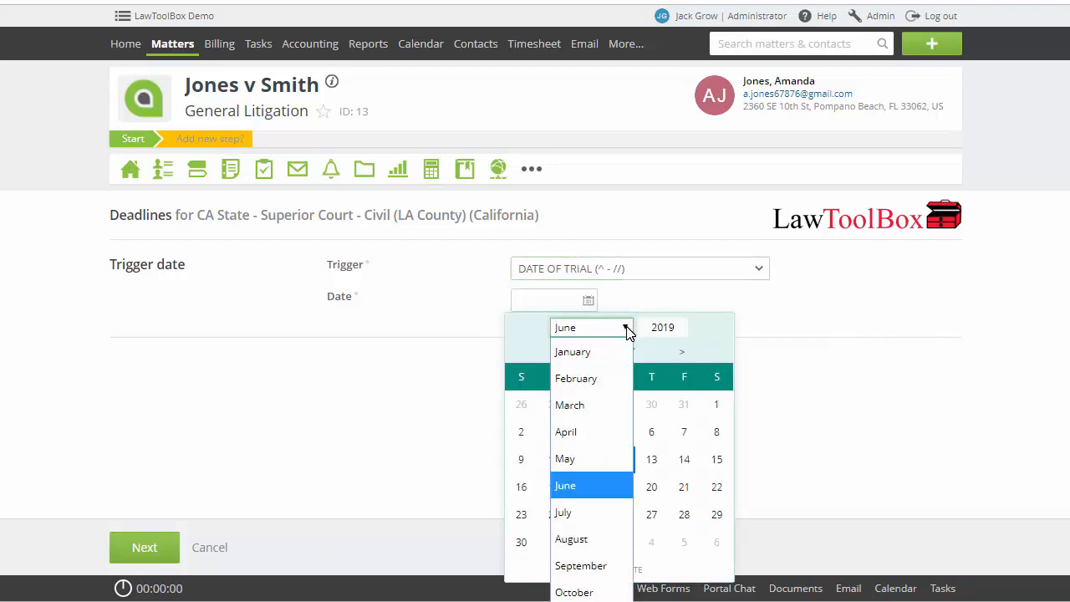
left_click(589, 567)
left_click(554, 460)
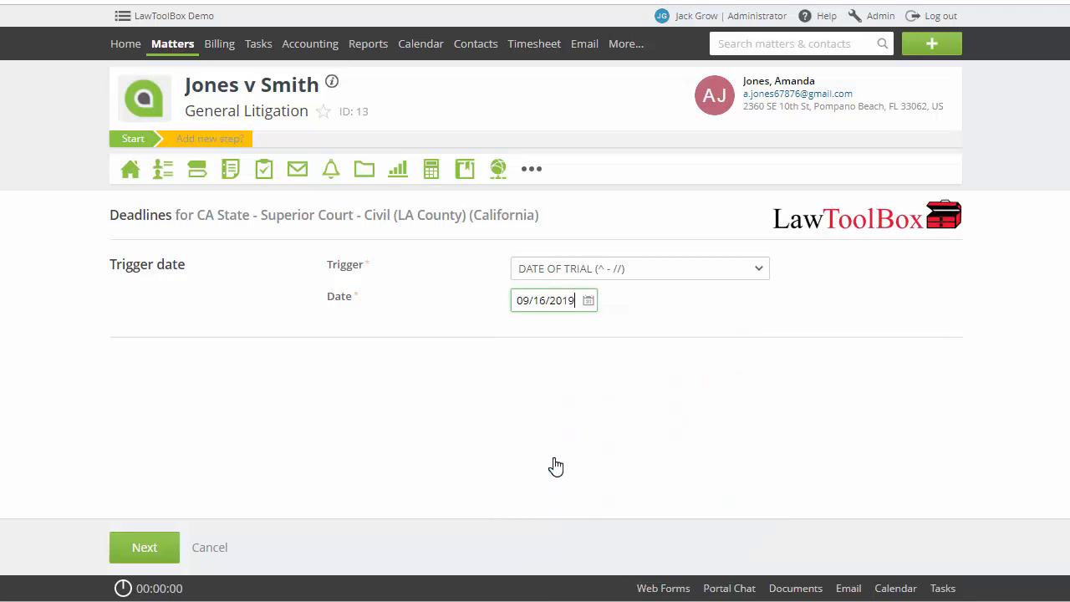
left_click(146, 548)
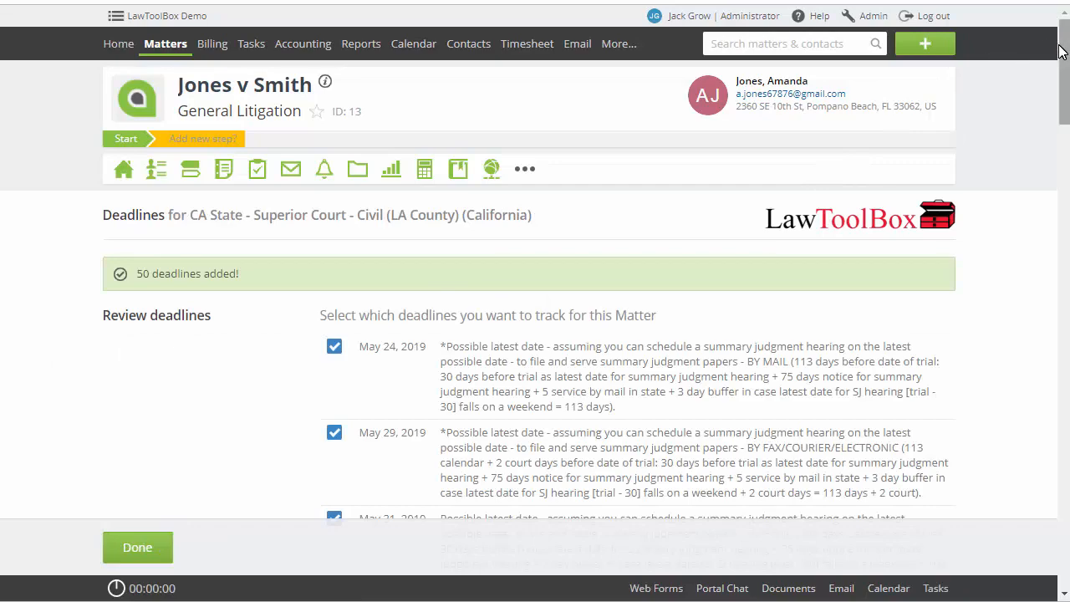
Exclude the Sep 6, 2019 "10 days bf trial" peremptory challenge deadline from tracking and finish the deadline review
left_click_drag(1060, 50, 1063, 531)
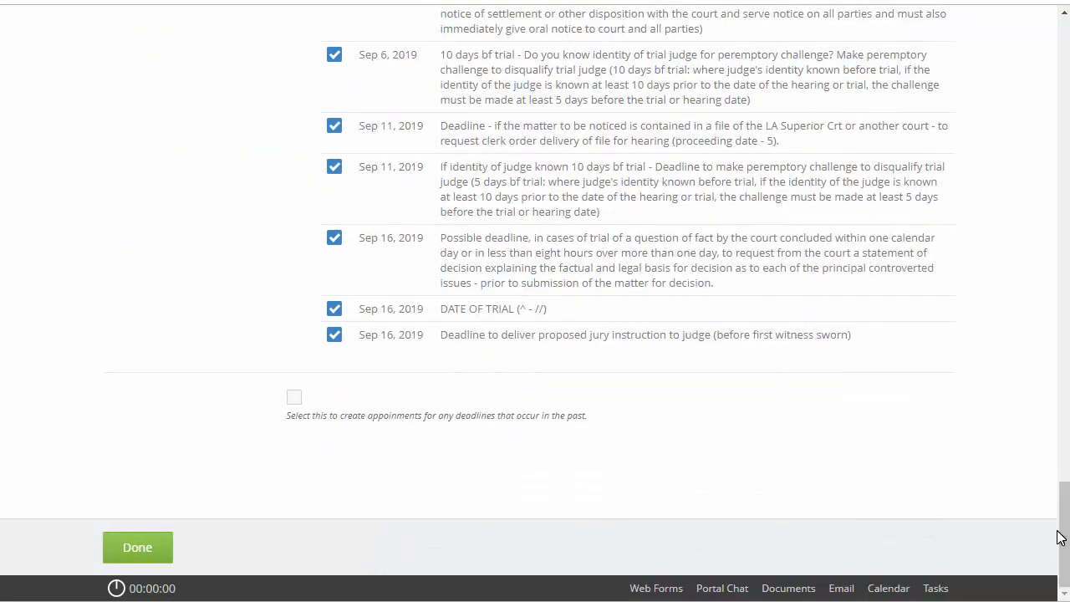
left_click(336, 59)
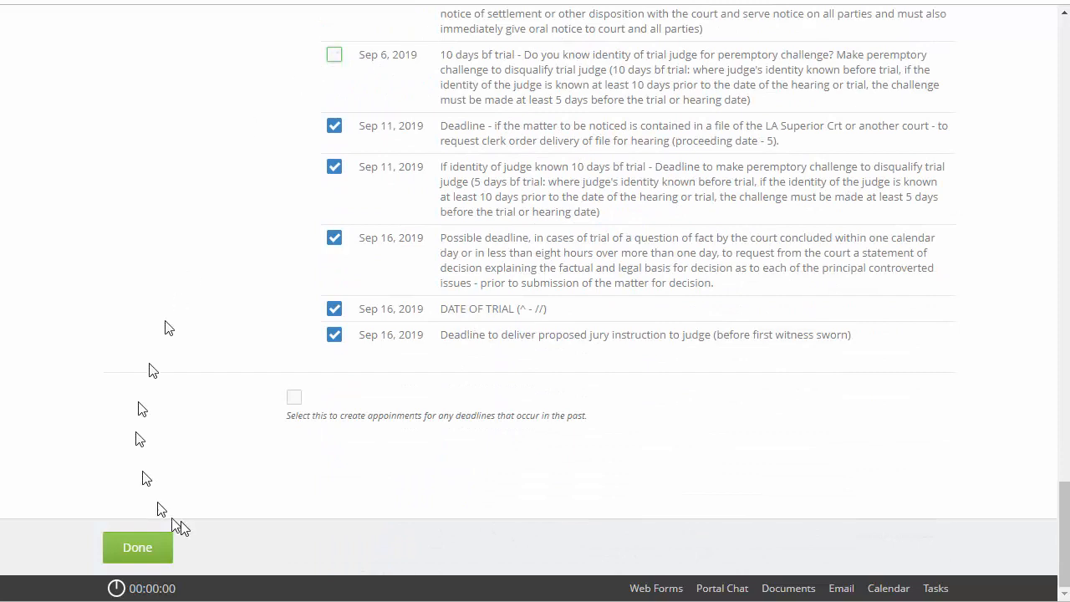
left_click(132, 551)
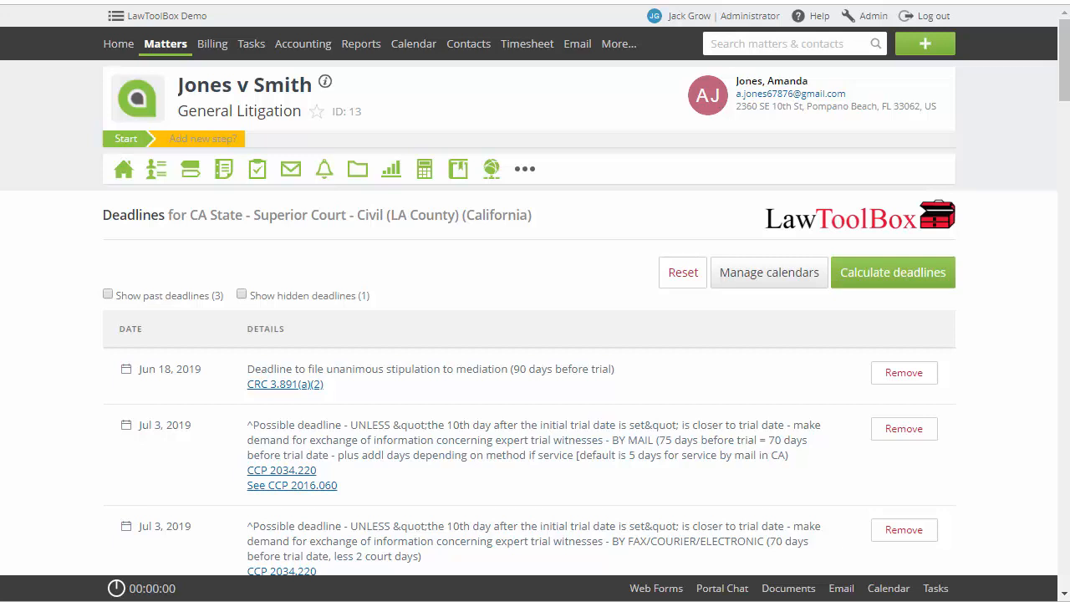
Start a deadline calculation for "Date written discovery served" on 06/12/2019, served by mail within California (+5 days)
left_click(873, 285)
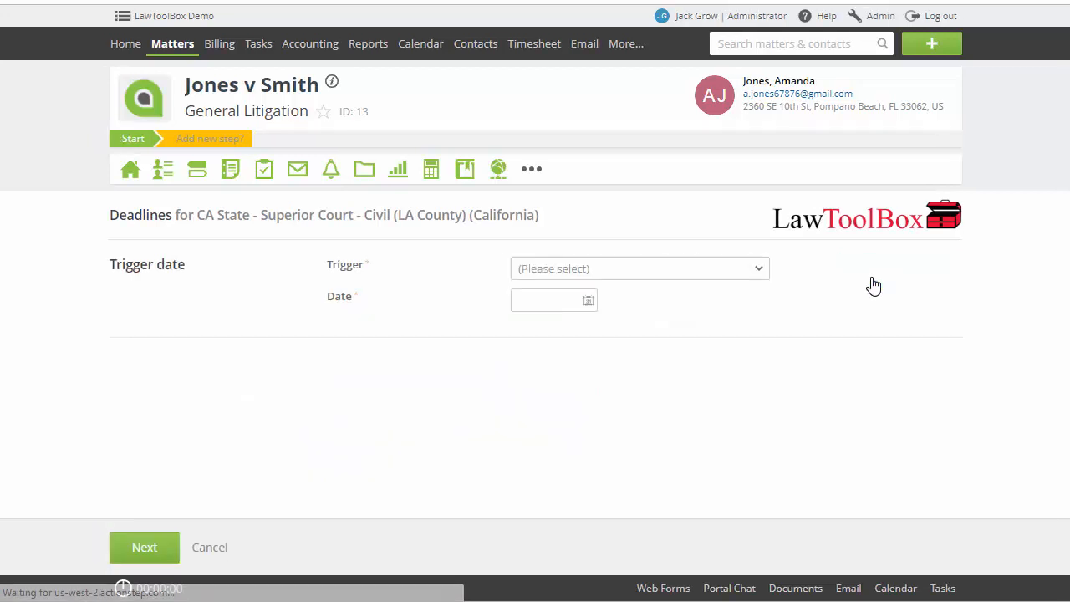
left_click(695, 273)
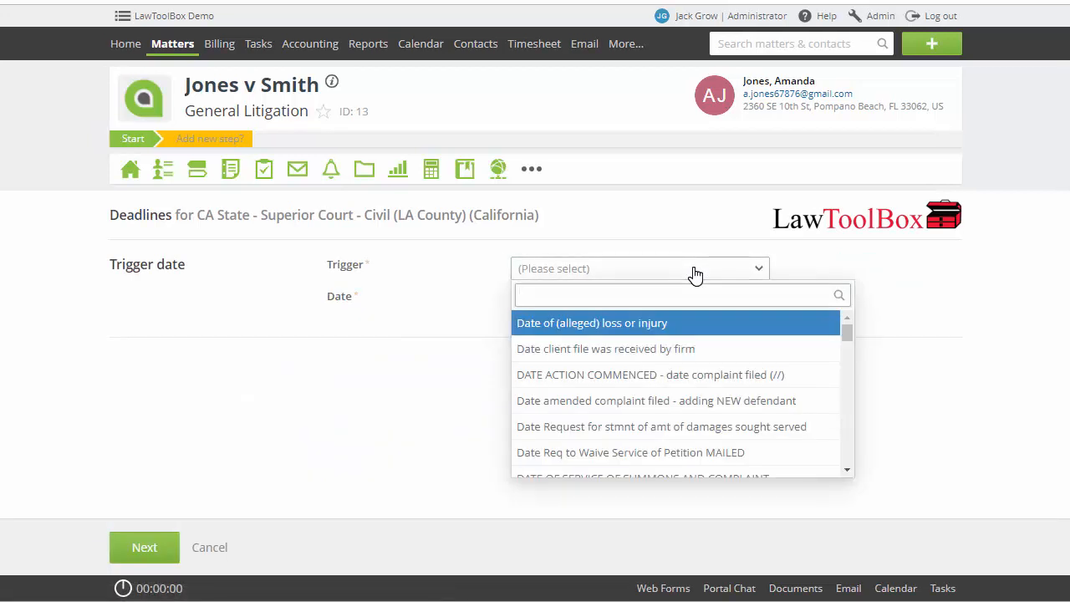
type("disco")
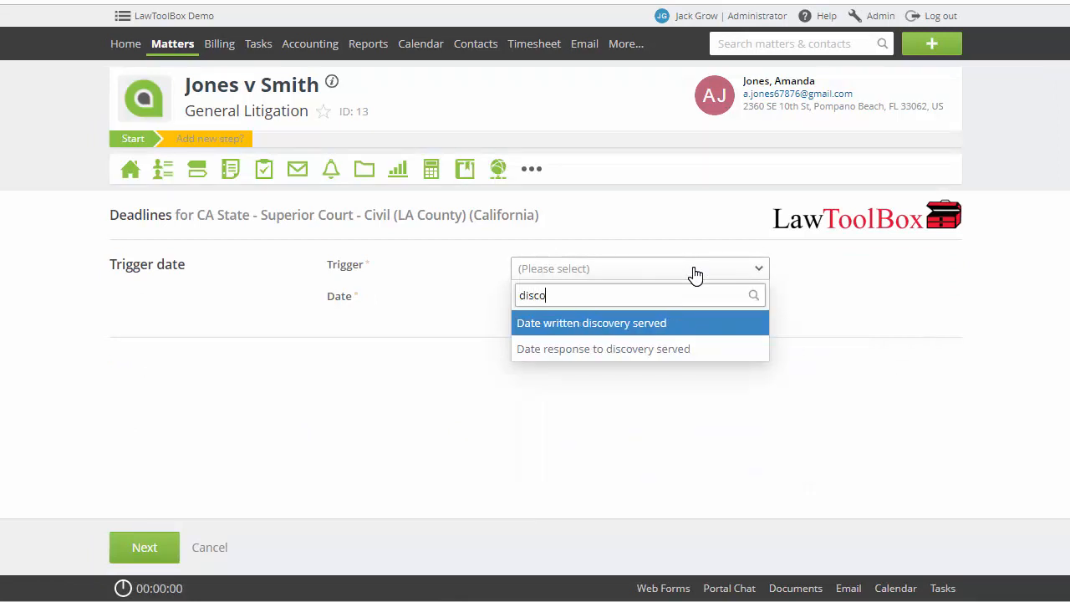
type("v")
left_click(637, 325)
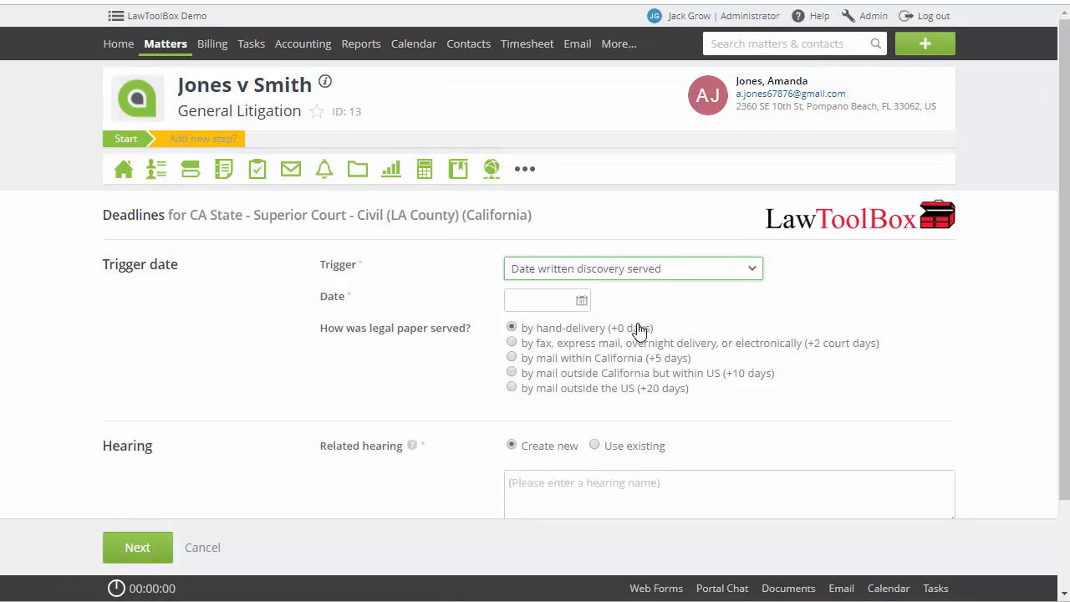
left_click(540, 298)
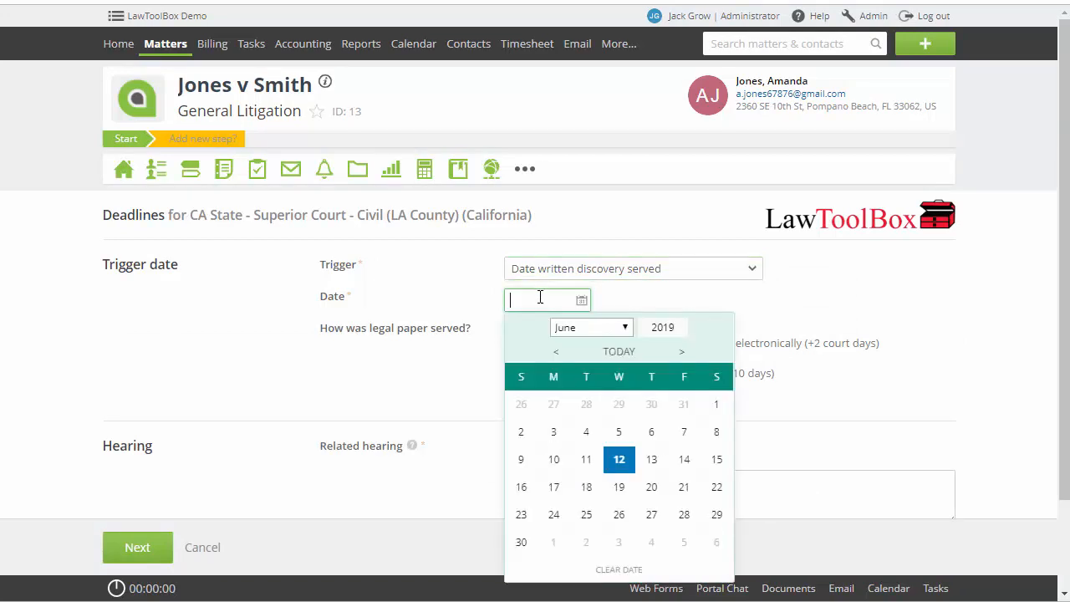
left_click(623, 463)
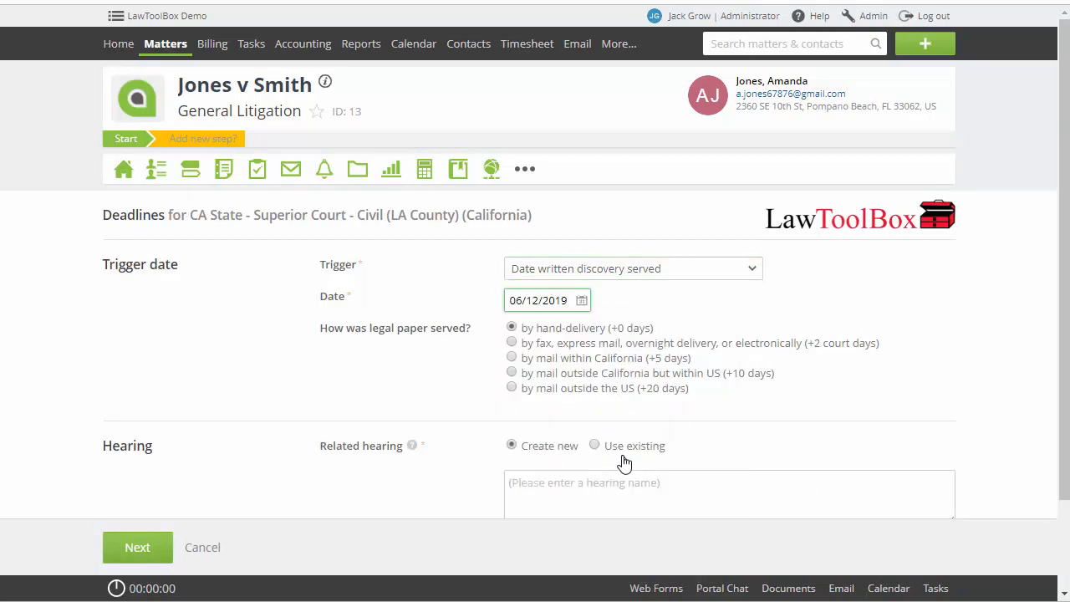
left_click(519, 360)
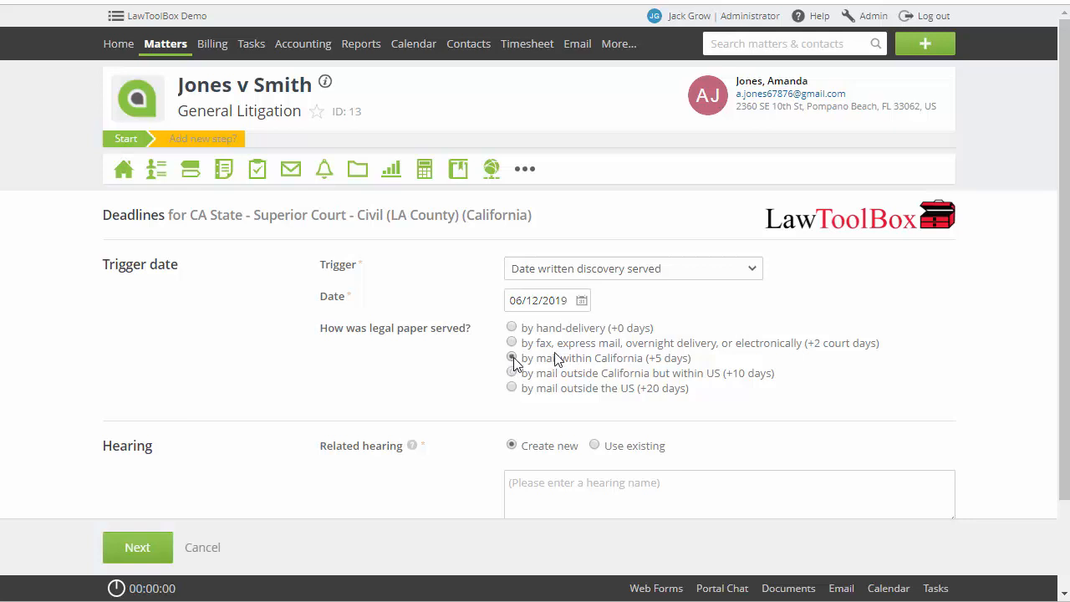
Create a new related hearing named for one party's ROGS on the other, calculate its discovery deadlines and finish the review
scroll(1052, 201, "down", 2)
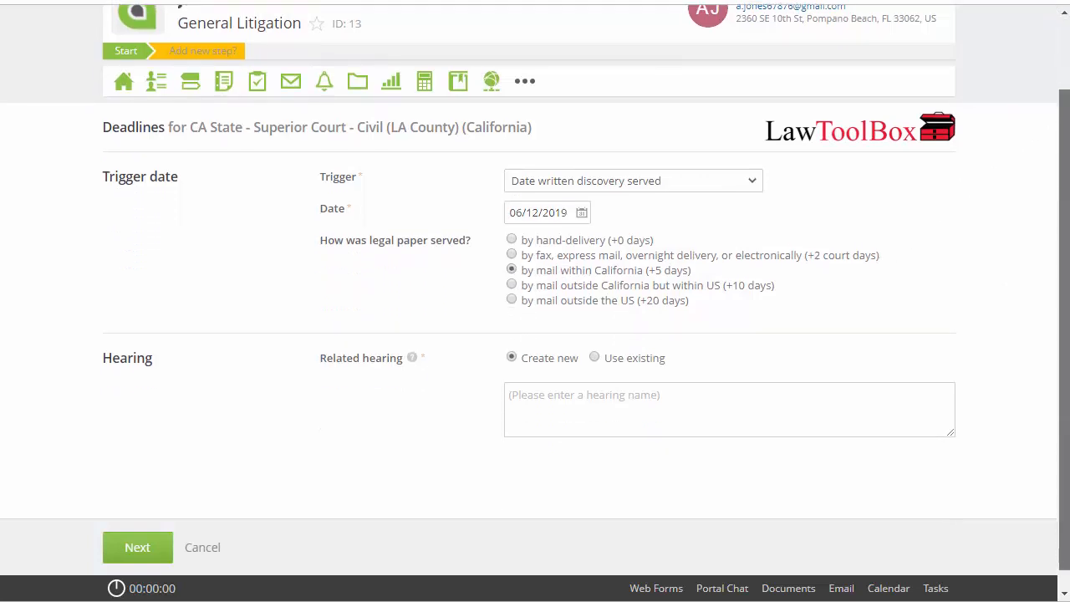
left_click(848, 404)
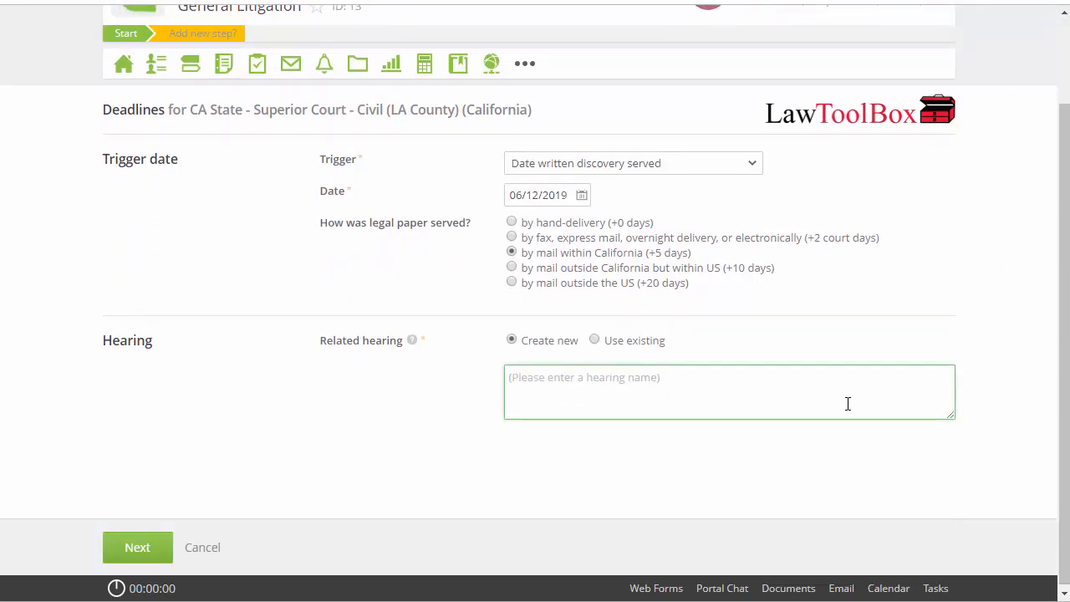
type("Smith RO")
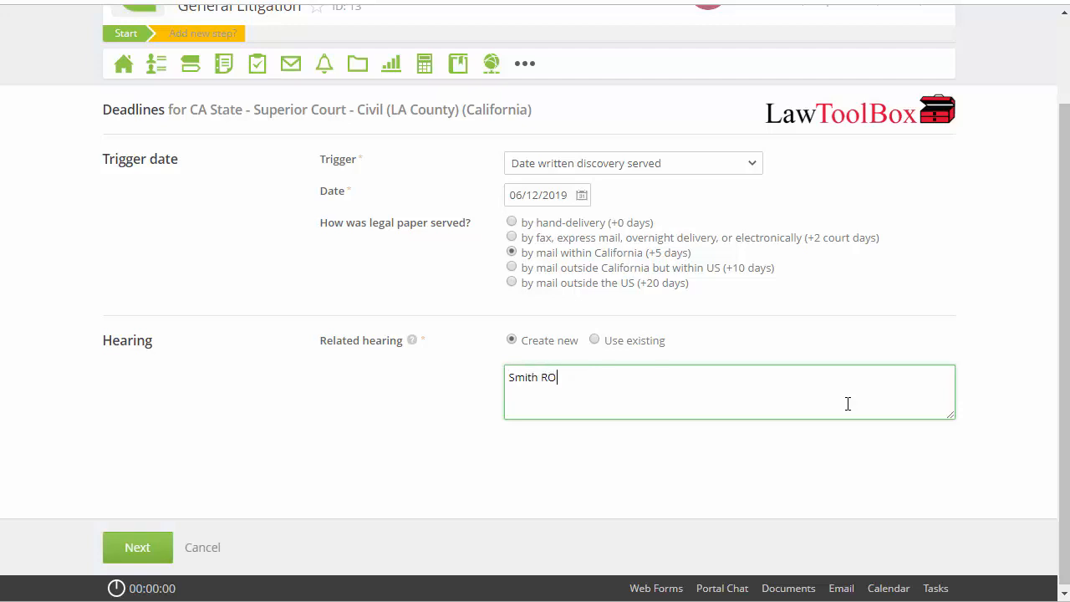
type("GS on Jones")
left_click(146, 549)
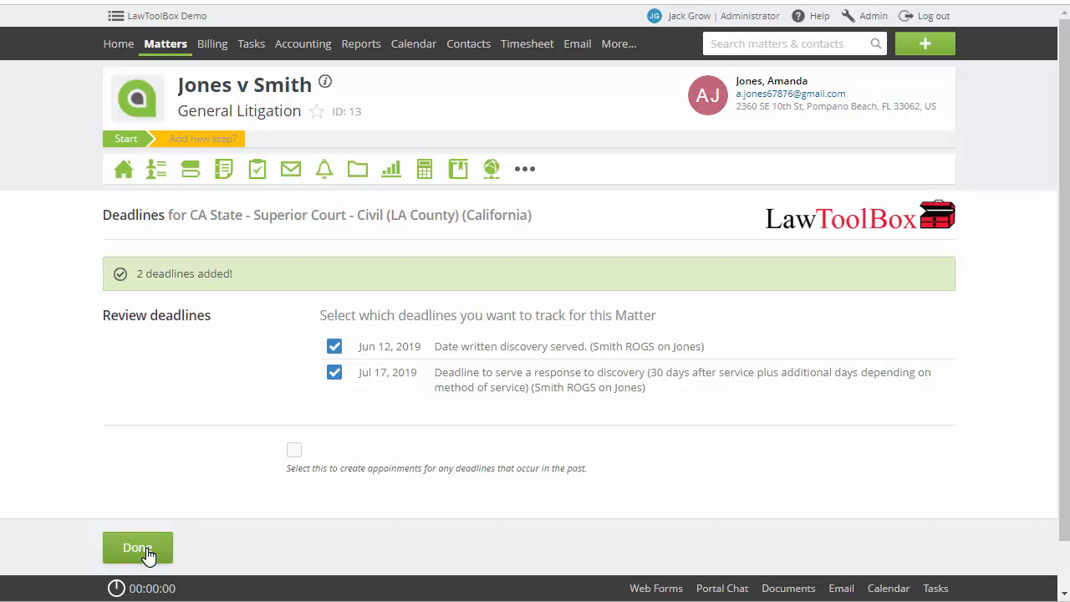
left_click(138, 548)
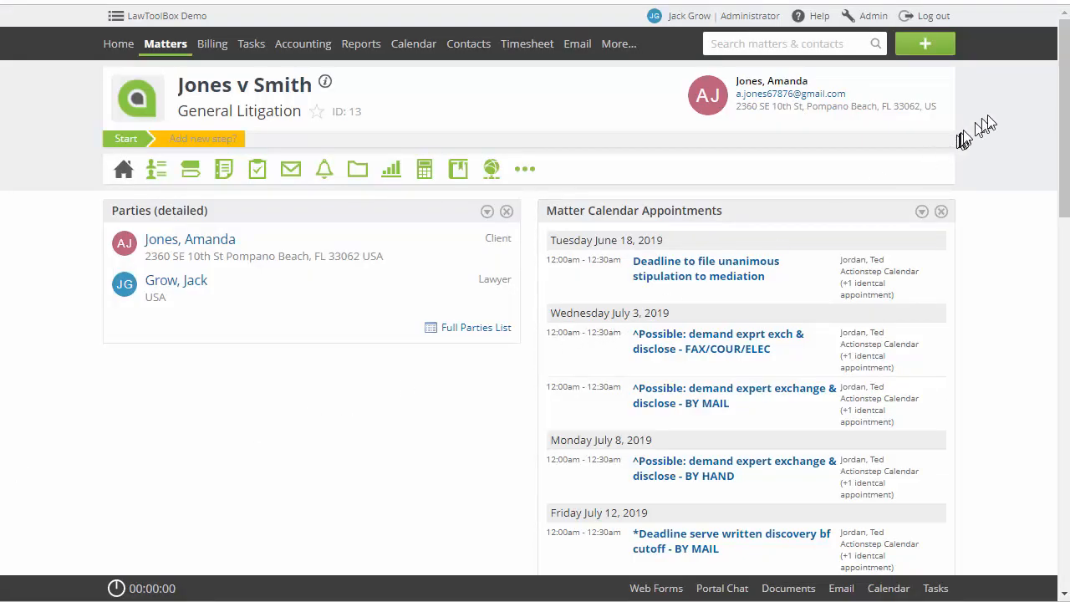
Open the list of all court deadlines across matters
mouse_move(1062, 90)
left_mouse_down()
mouse_move(1053, 289)
mouse_move(1061, 72)
left_mouse_up()
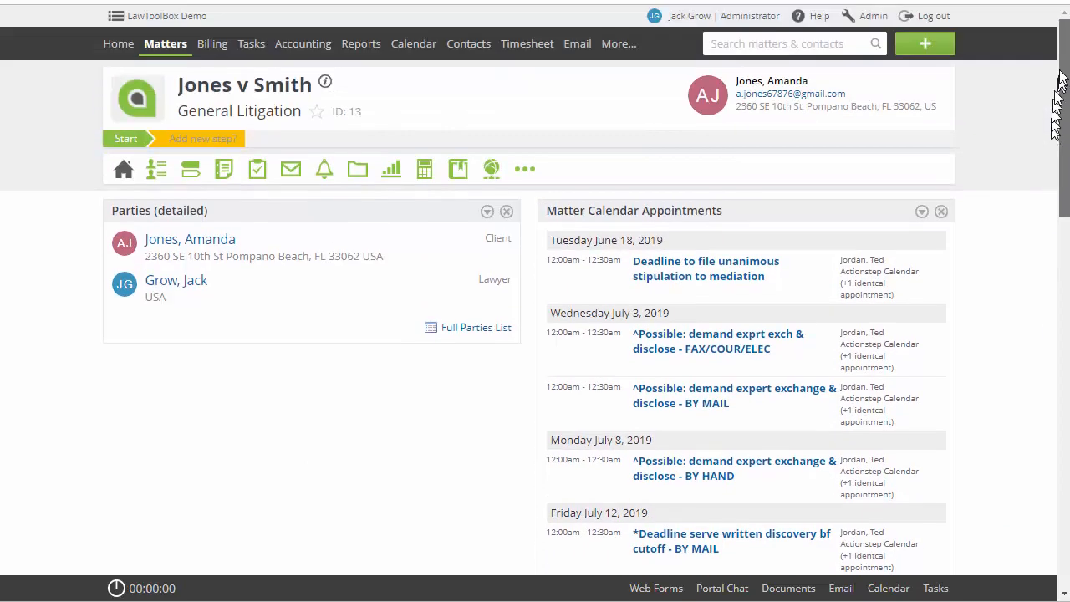
left_click(419, 42)
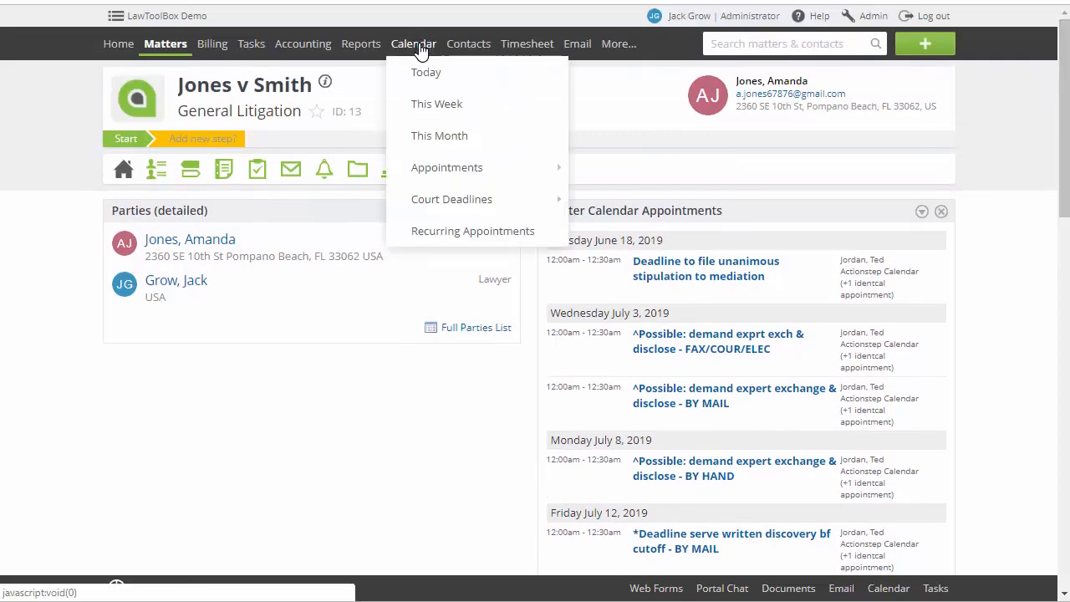
mouse_move(554, 201)
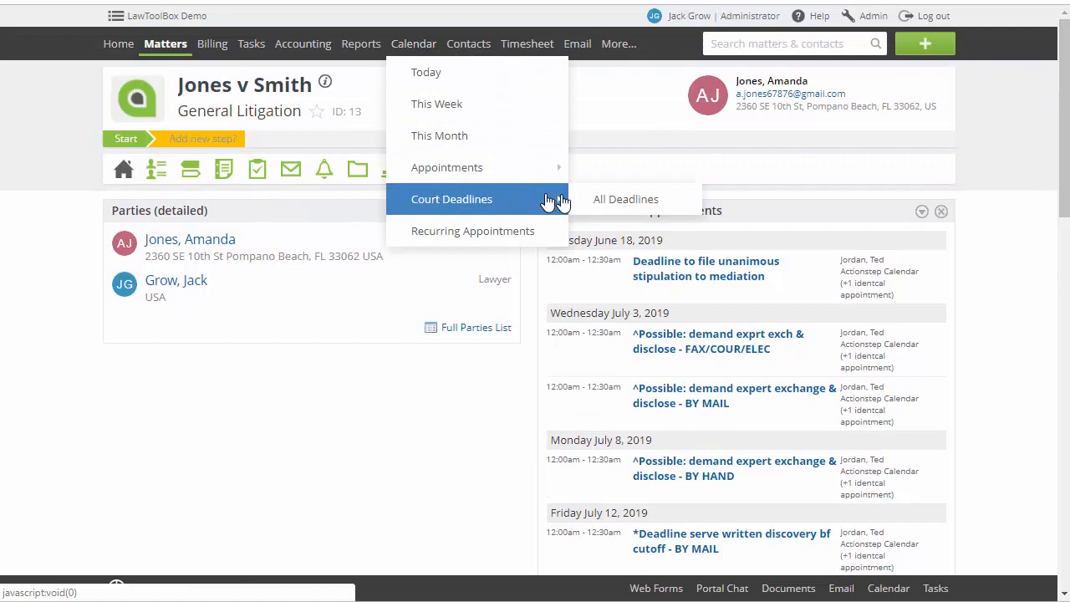
left_click(623, 203)
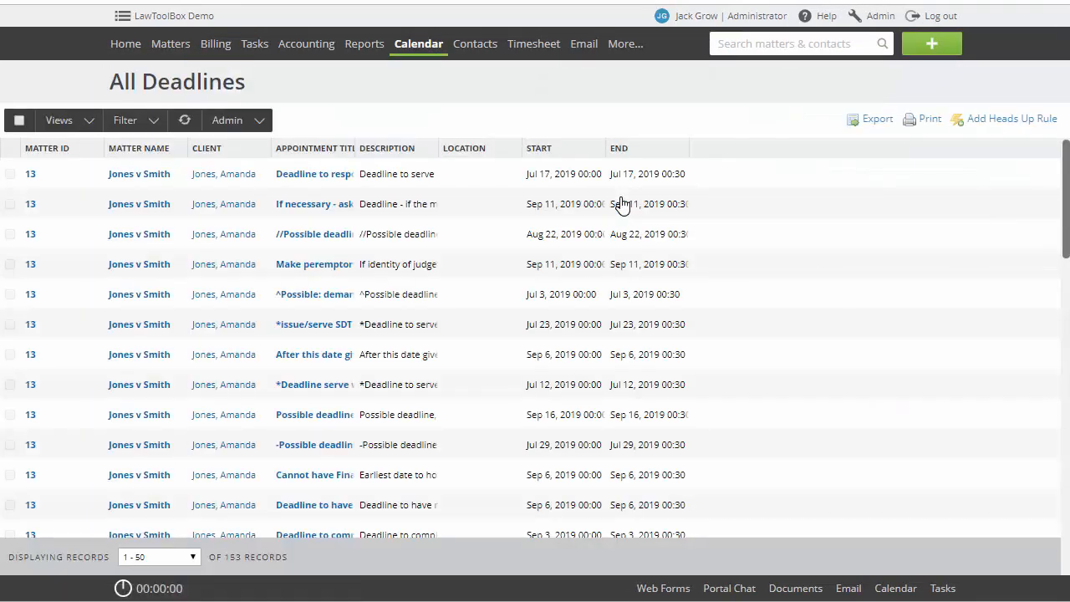
Examine the deadline list's available views, filter fields and administration options without applying a filter
left_click(90, 122)
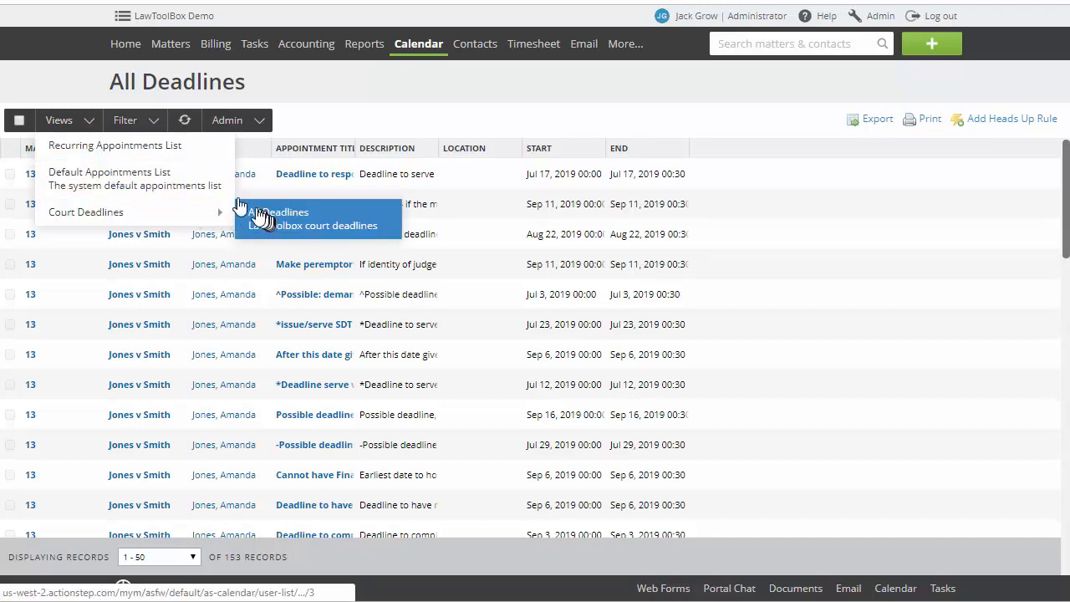
left_click(136, 121)
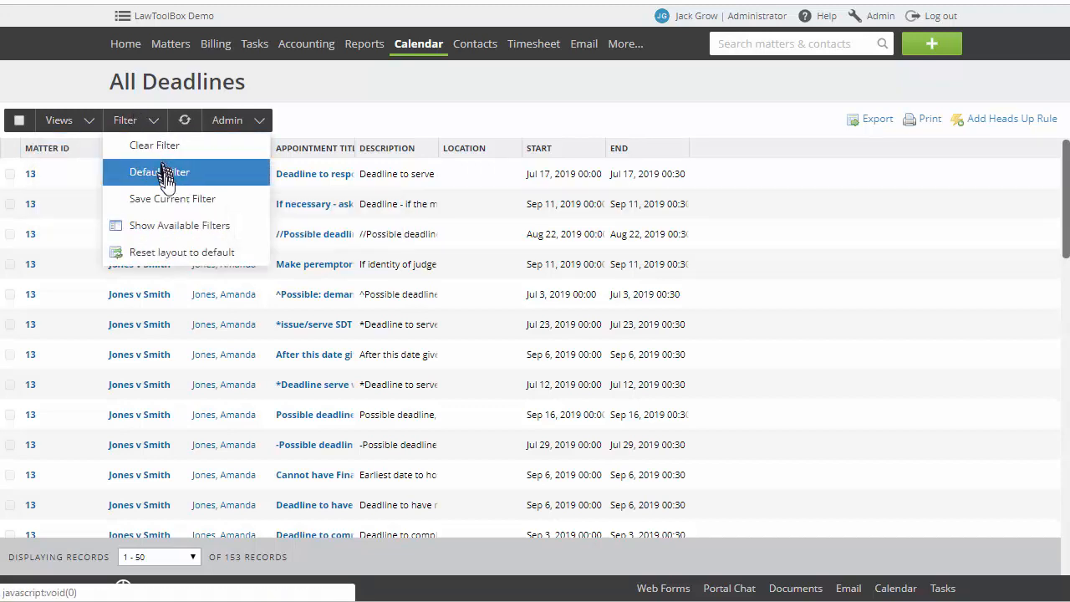
left_click(178, 227)
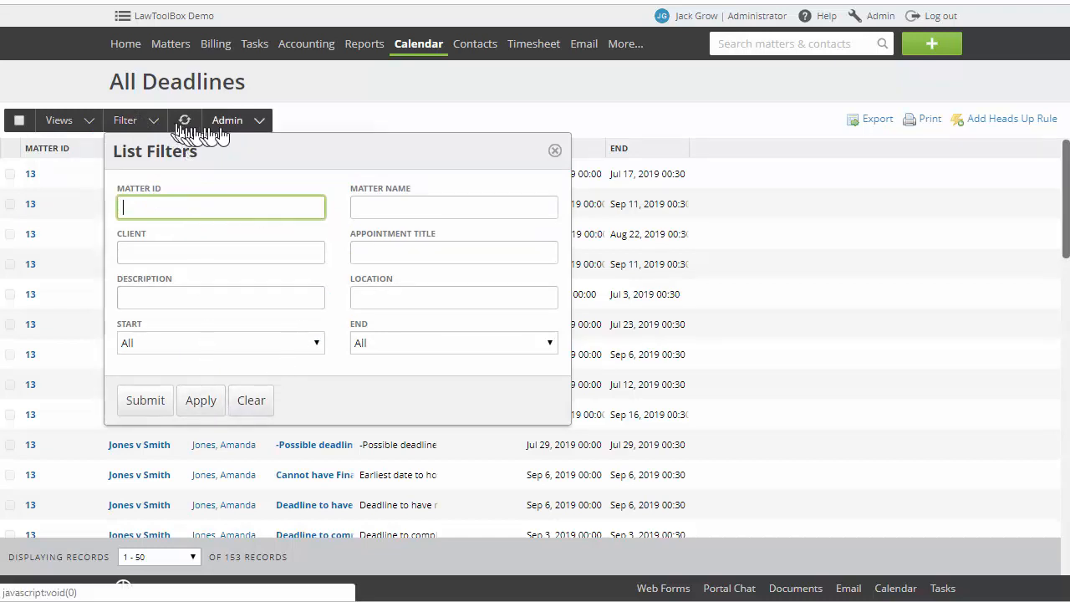
left_click(555, 152)
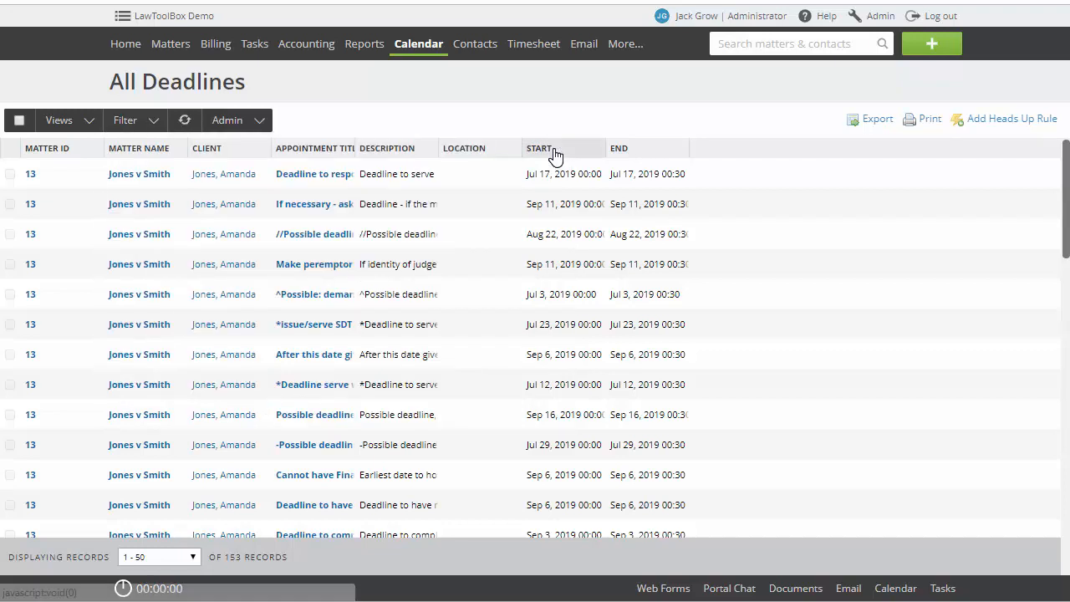
left_click(260, 122)
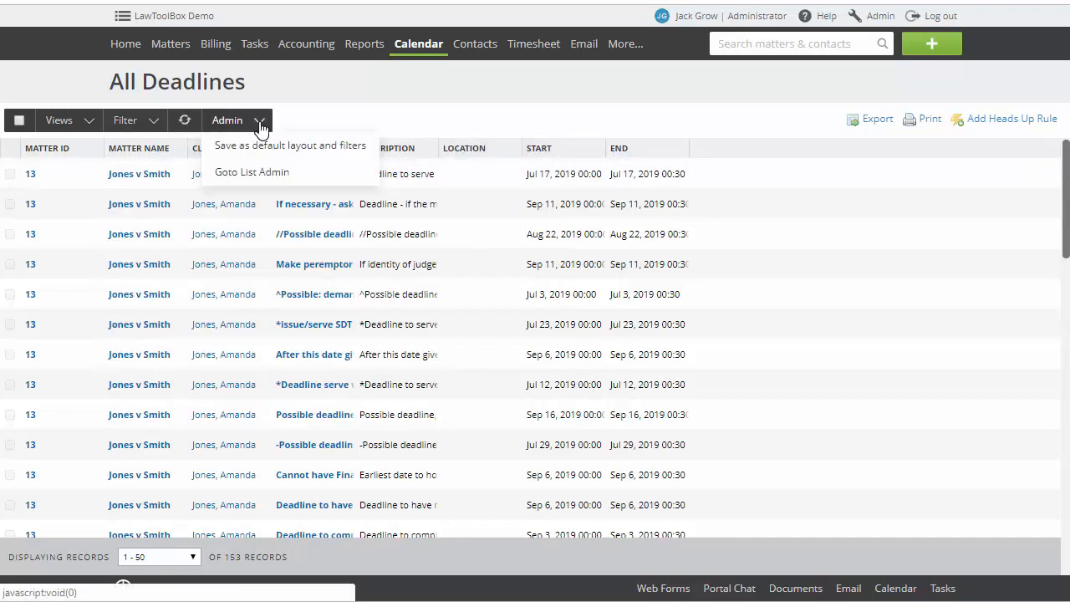